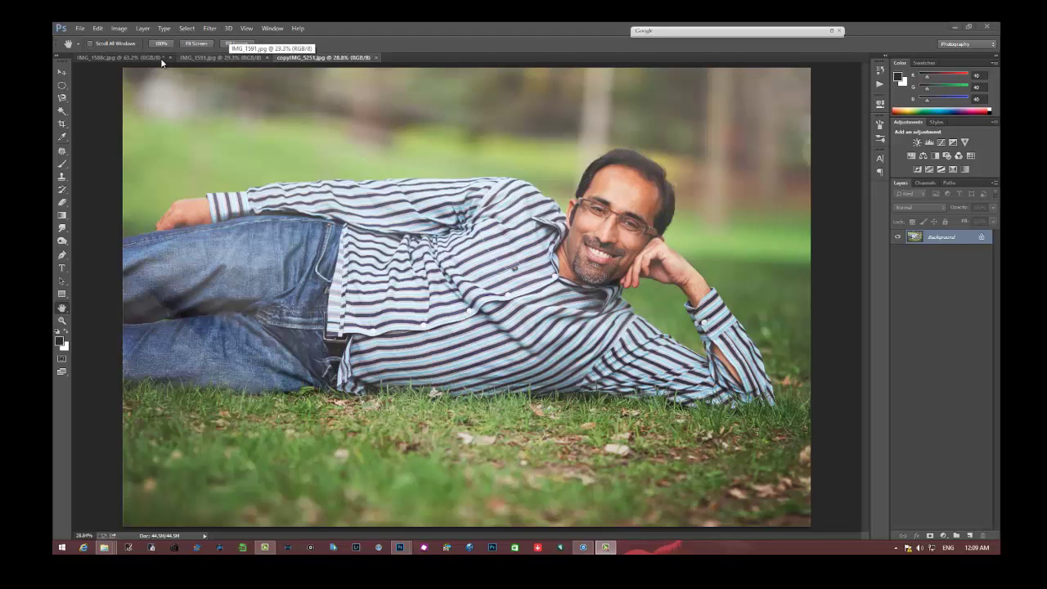
Step: Bring the IMG_1588c.jpg woman-in-grey-hat portrait to the front
click(121, 58)
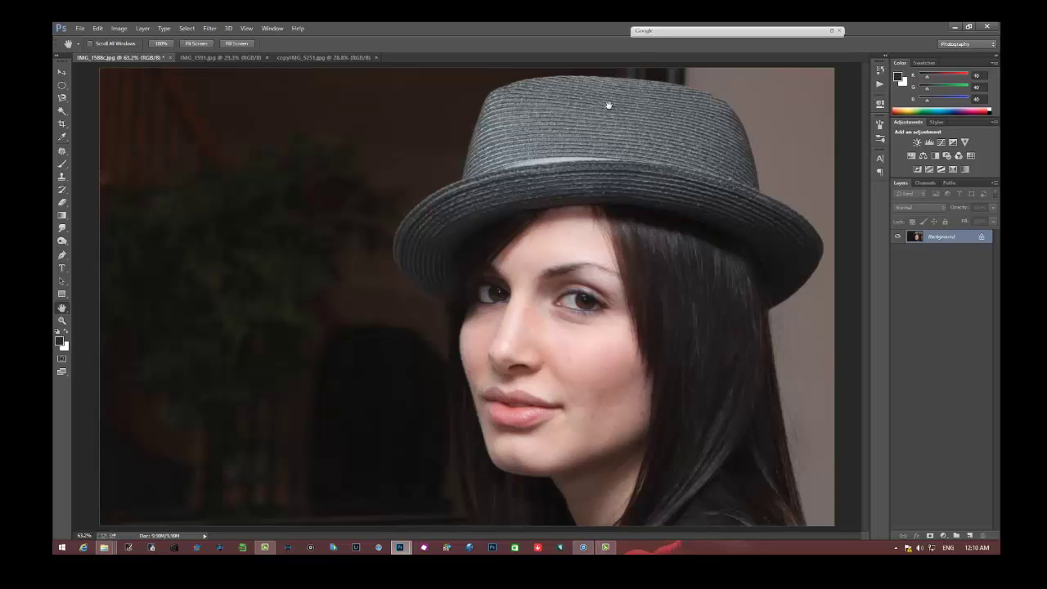
Step: Duplicate the Background layer with Ctrl+J and rename the copy 'dodge'
right_click(940, 238)
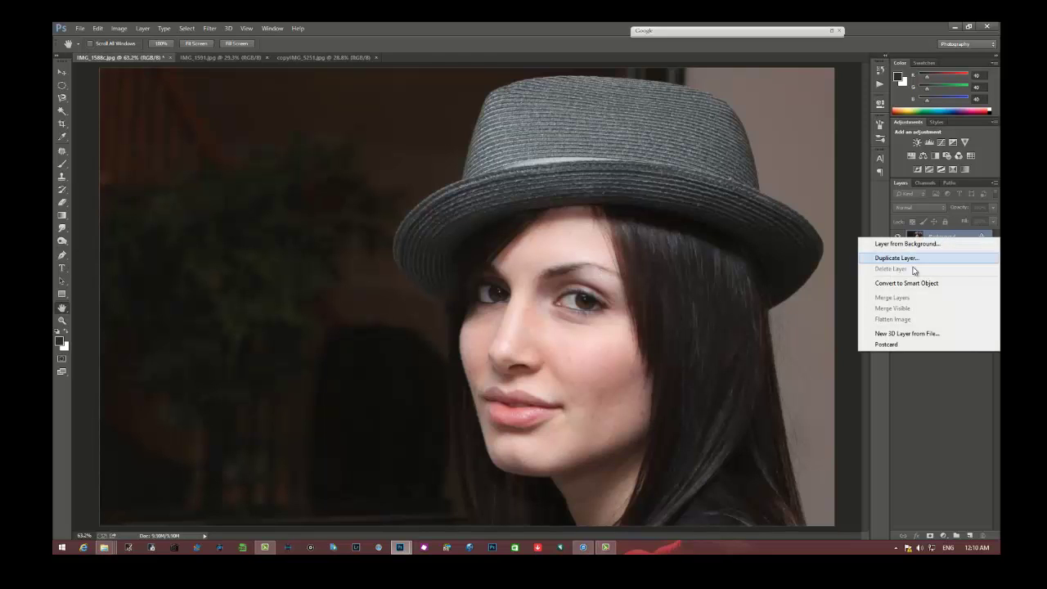
click(965, 428)
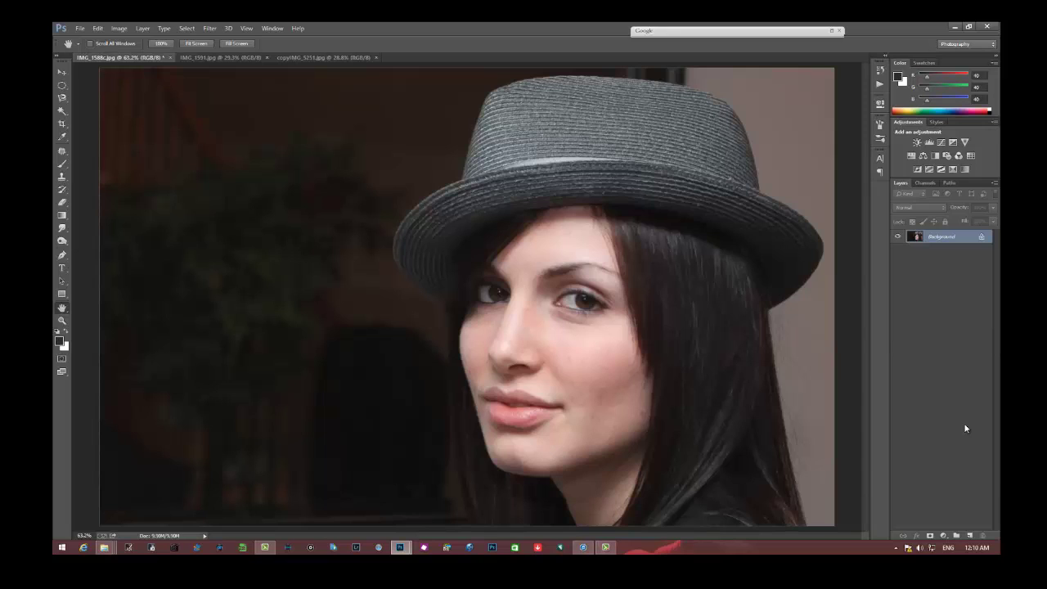
key(ctrl+j)
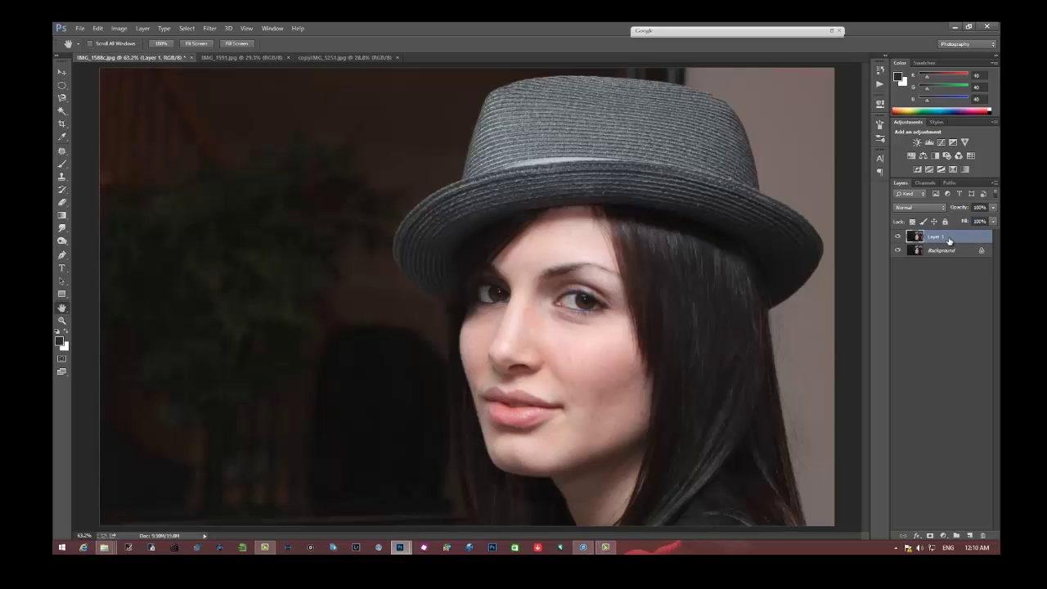
double_click(937, 237)
double_click(943, 238)
text(dge)
click(936, 263)
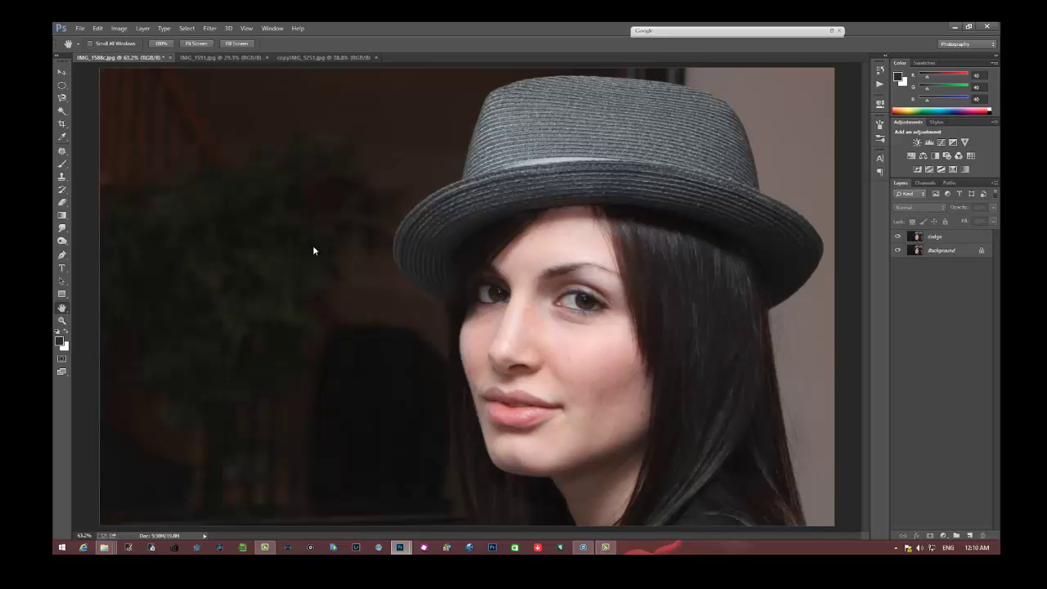
Step: Choose the Dodge Tool and target the dodge layer for painting
click(64, 243)
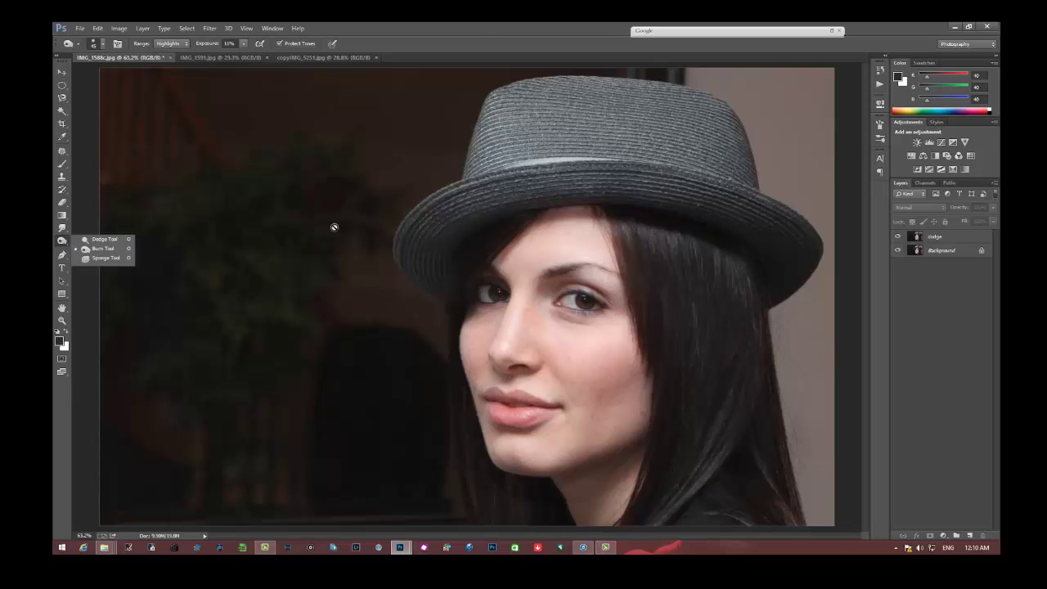
click(481, 21)
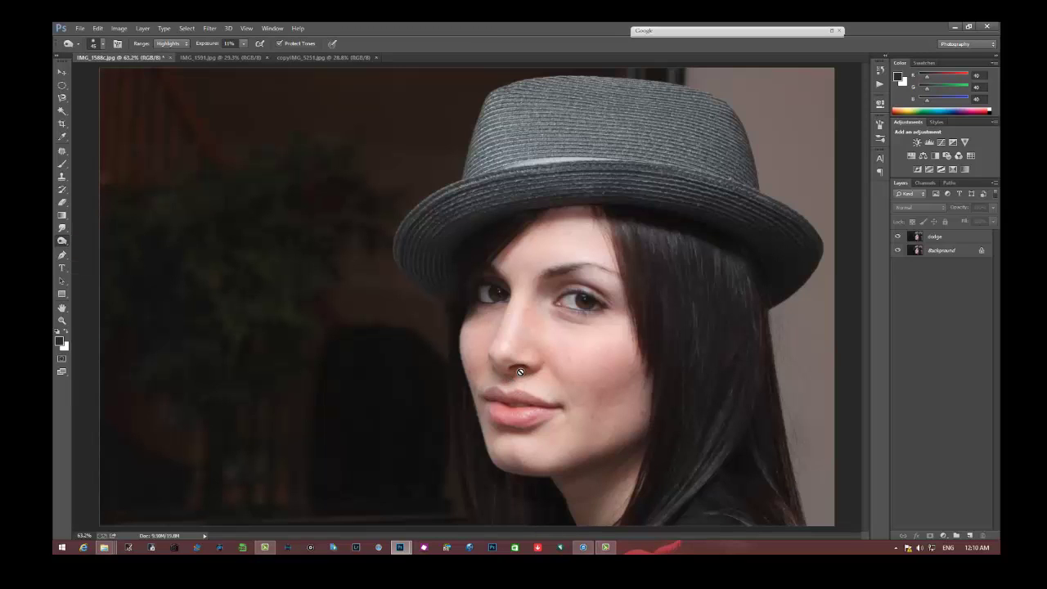
click(939, 238)
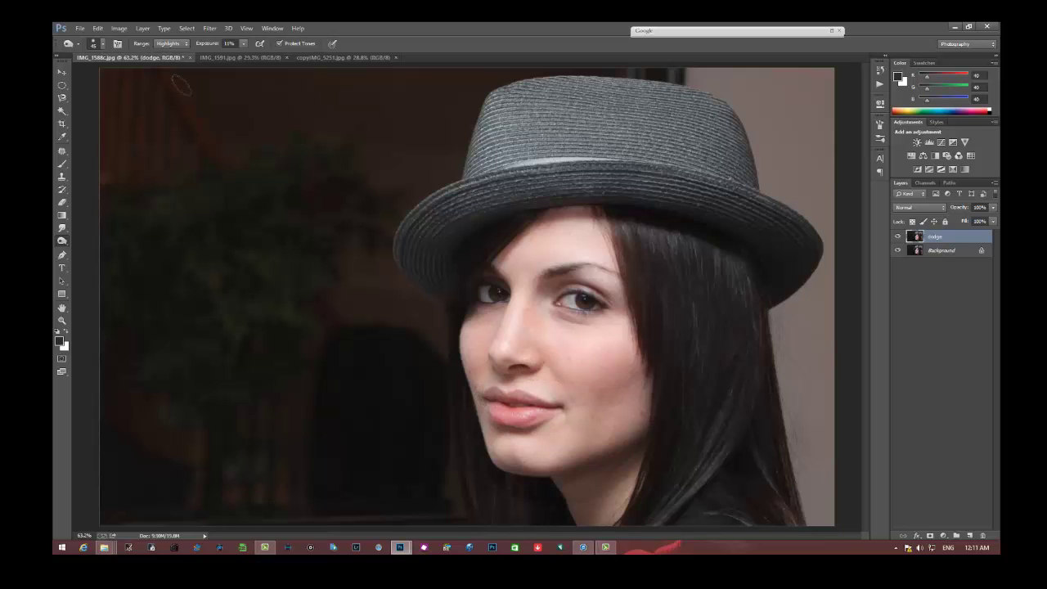
Step: Give the dodge brush a soft round tip, 15% exposure and Shadows range
click(103, 44)
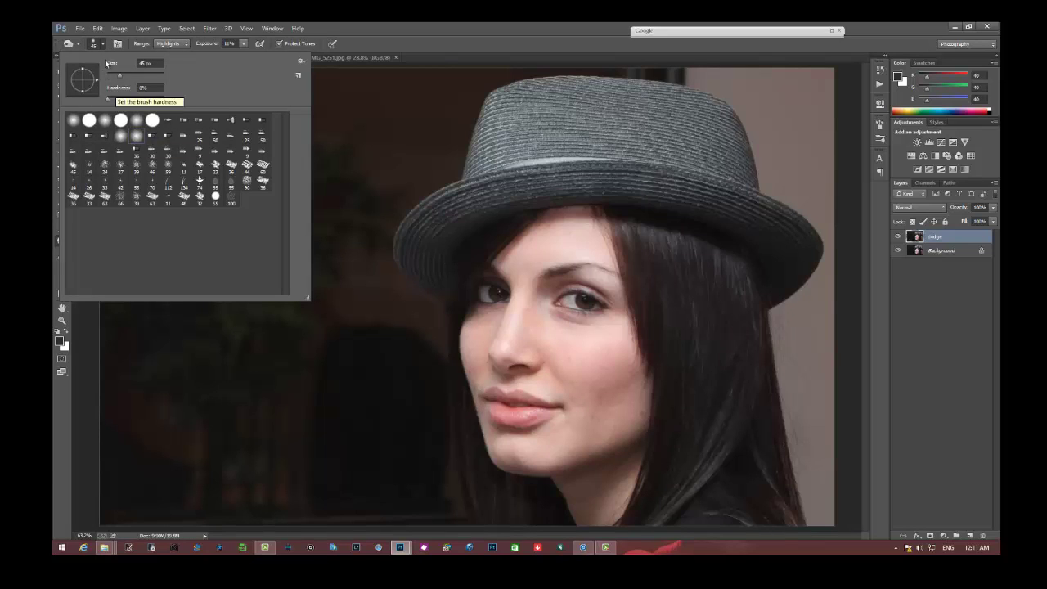
click(138, 137)
drag(116, 73, 119, 73)
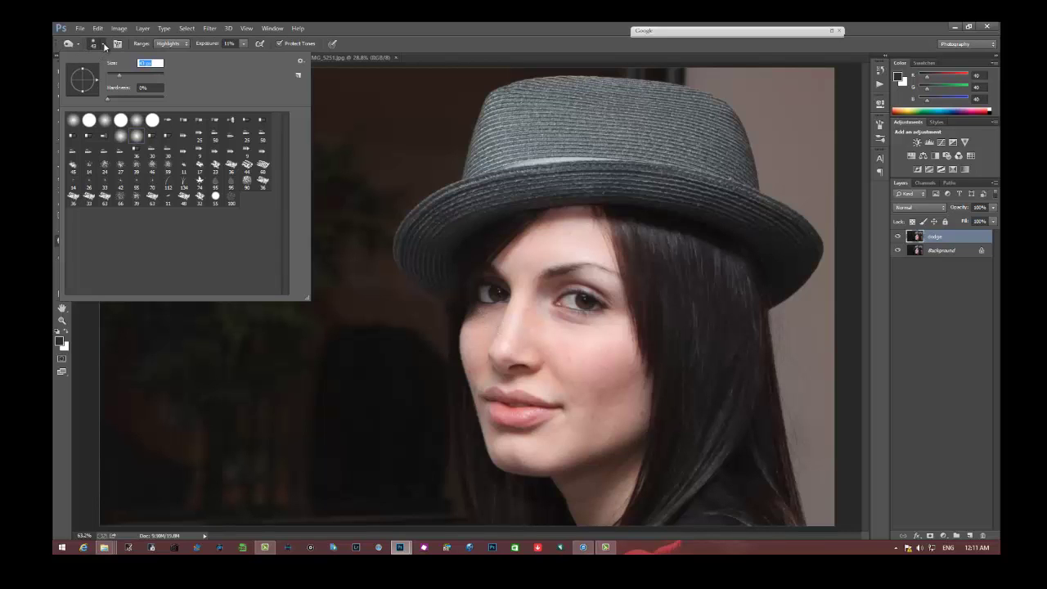
click(104, 46)
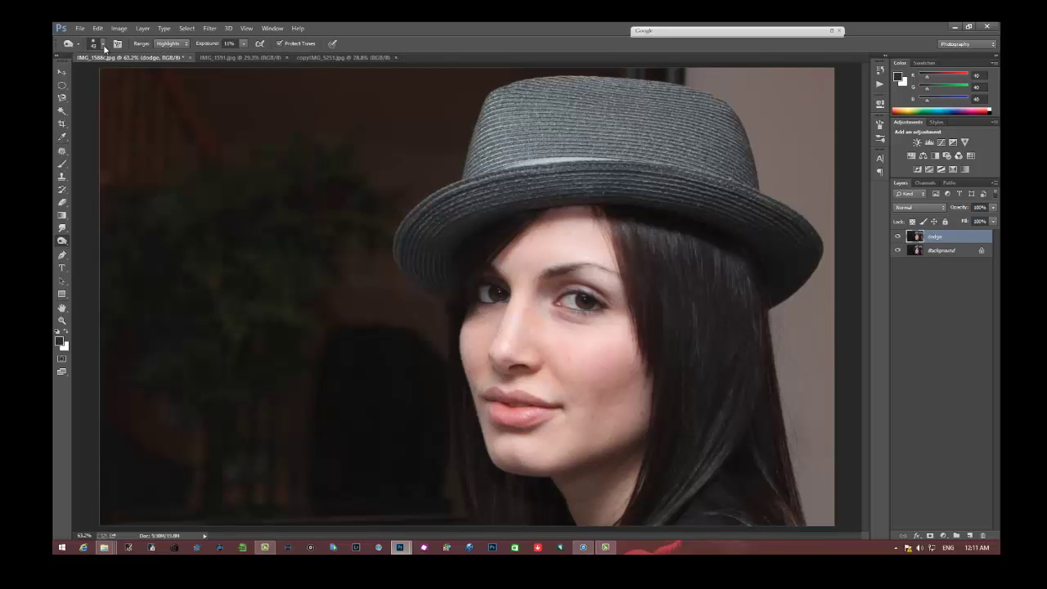
click(242, 44)
drag(242, 57, 246, 58)
click(169, 43)
click(163, 54)
Step: Shrink the brush and undo the last dodge stroke via the Edit menu
key(bracketleft)
key(bracketleft)
click(98, 30)
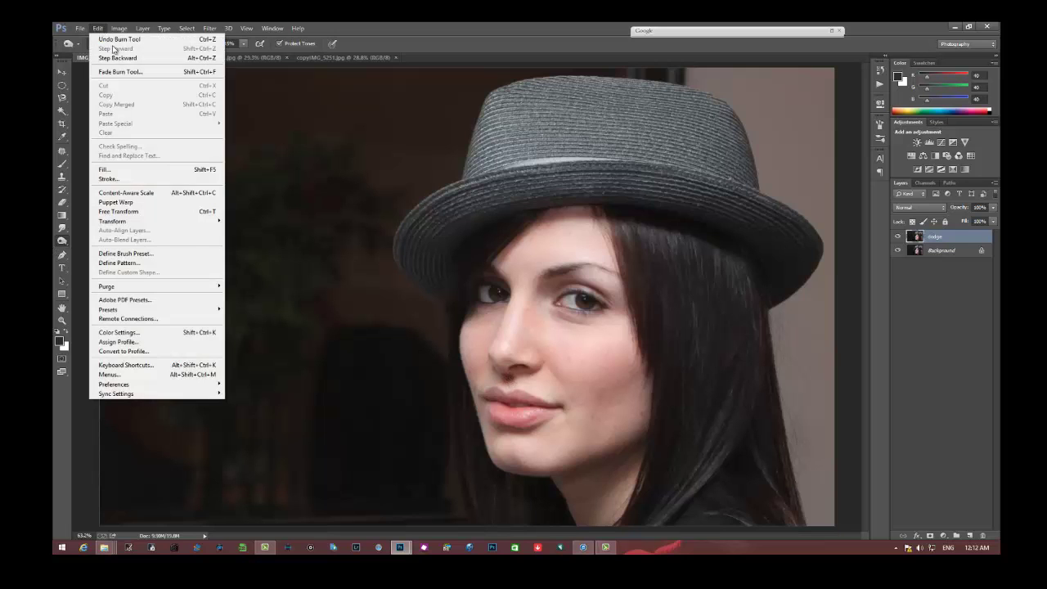
click(121, 39)
click(98, 29)
click(114, 57)
click(99, 29)
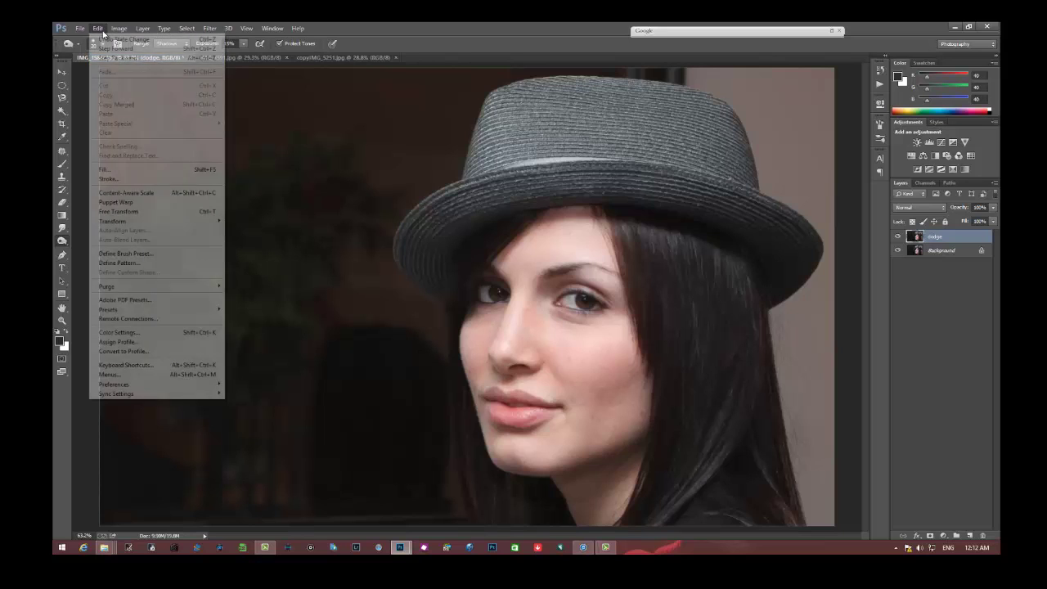
click(100, 32)
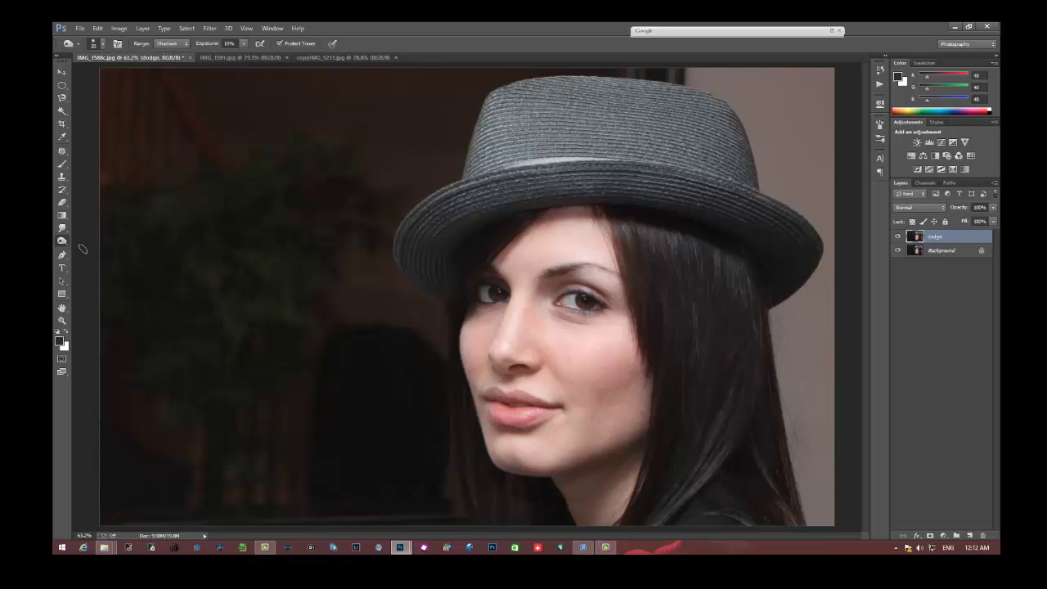
Step: Reselect the Dodge Tool, lighten the face shadows, and toggle the dodge layer to compare
right_click(65, 242)
click(98, 241)
click(898, 237)
click(897, 237)
click(897, 237)
click(897, 237)
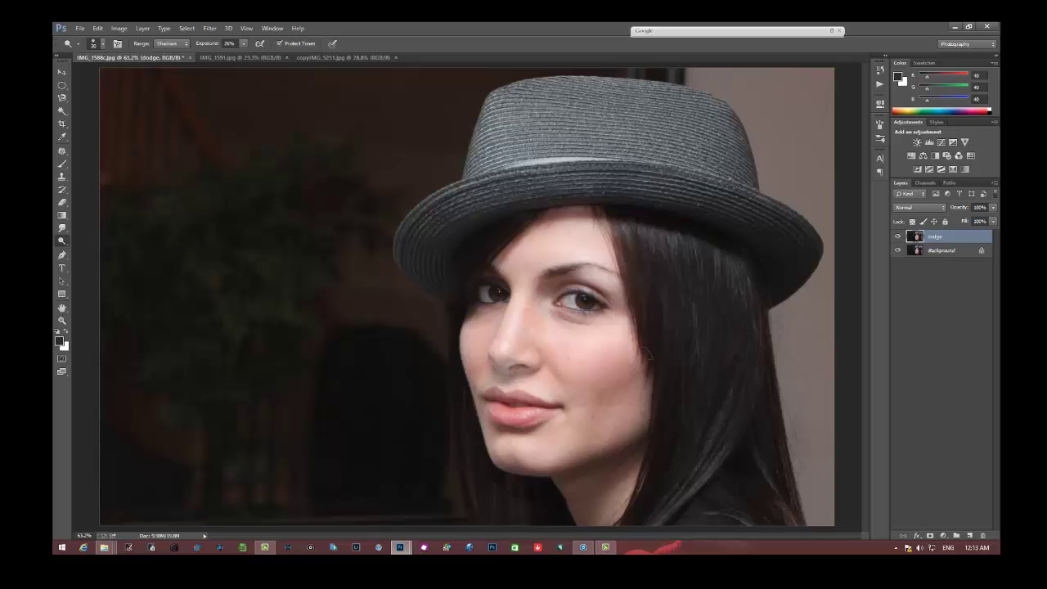
Step: Recheck the dodging by toggling the dodge layer, leave it visible, and take the Hand tool
click(898, 237)
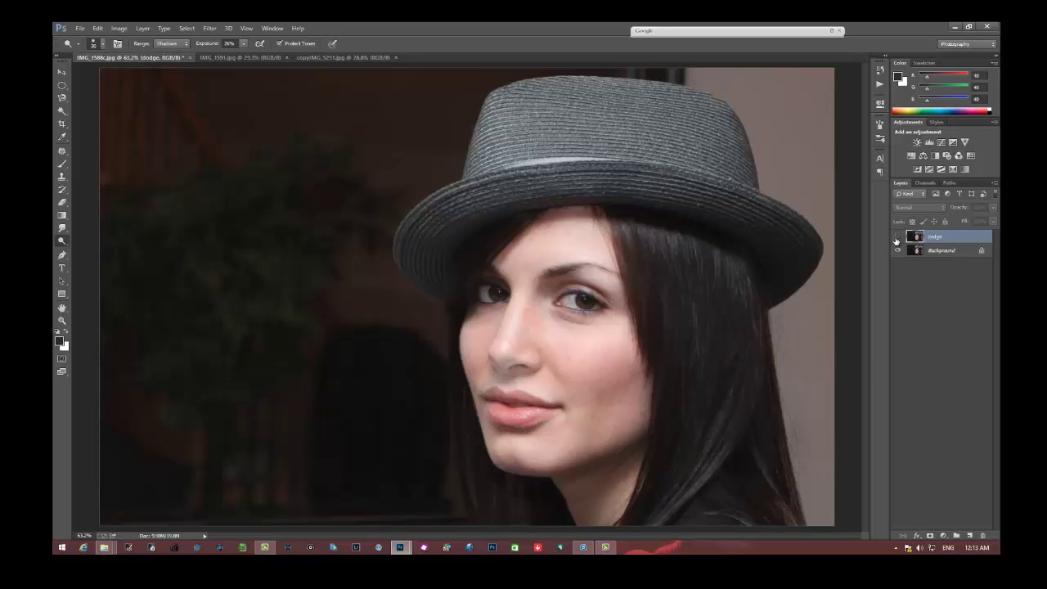
click(897, 237)
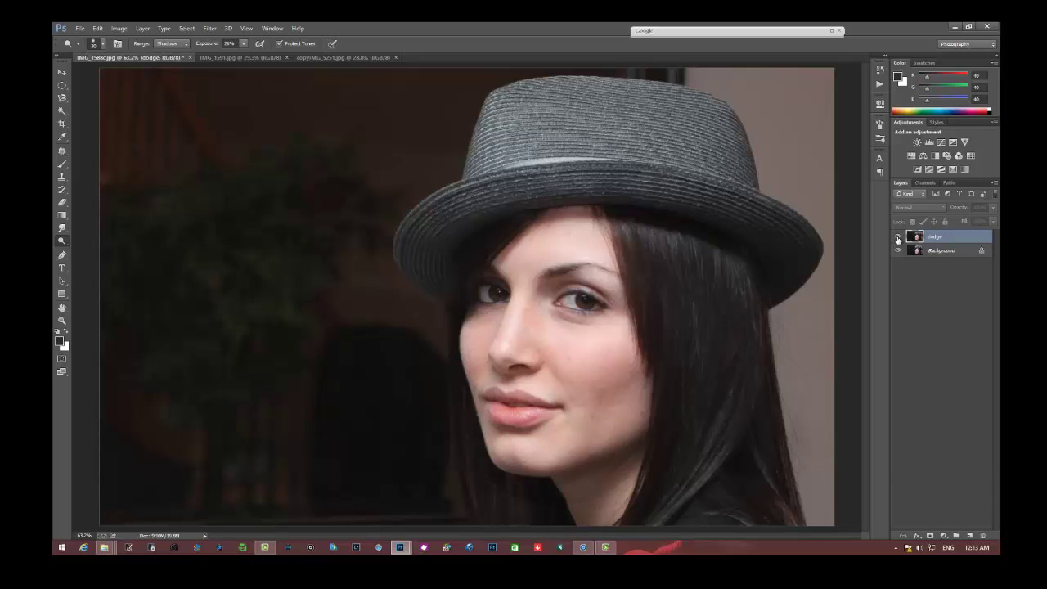
click(897, 237)
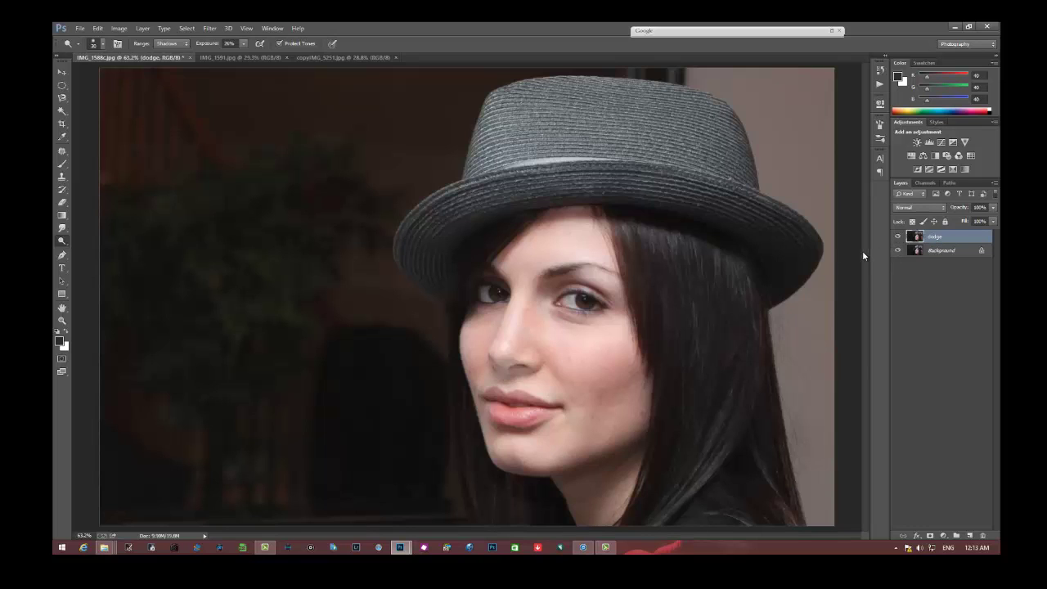
click(61, 308)
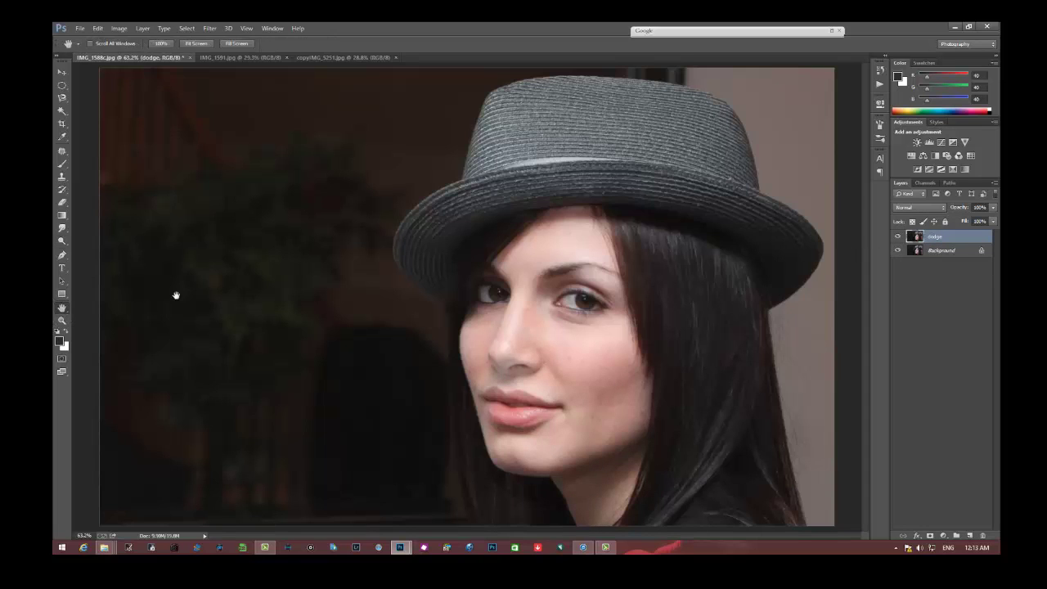
Step: Duplicate the dodge layer as a new layer named 'burn'
right_click(944, 238)
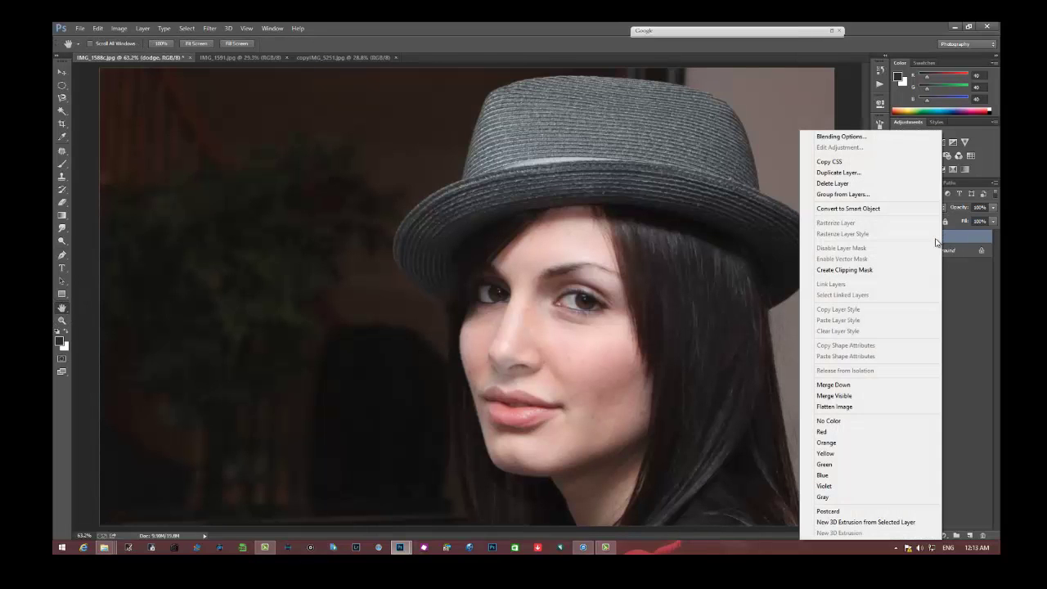
click(863, 175)
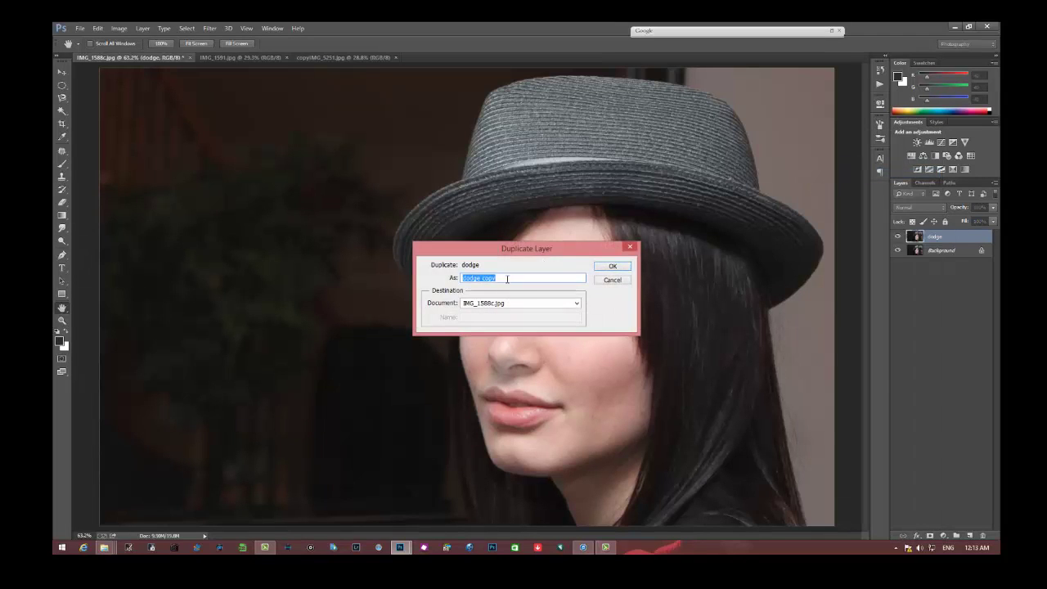
text(burn)
click(614, 268)
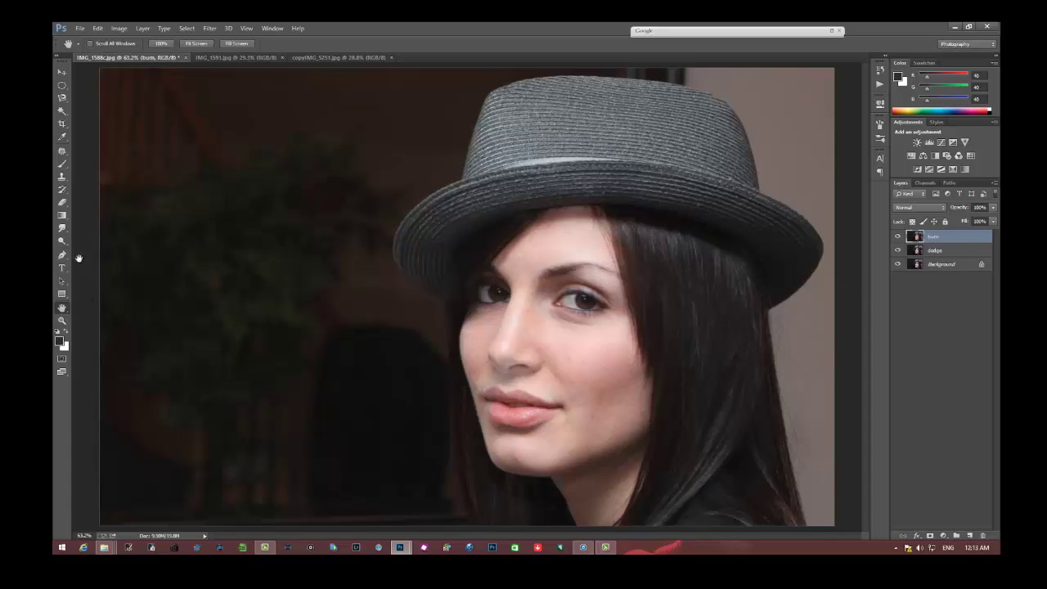
Step: Switch from the Dodge Tool to the Burn Tool
click(61, 241)
click(67, 245)
click(104, 254)
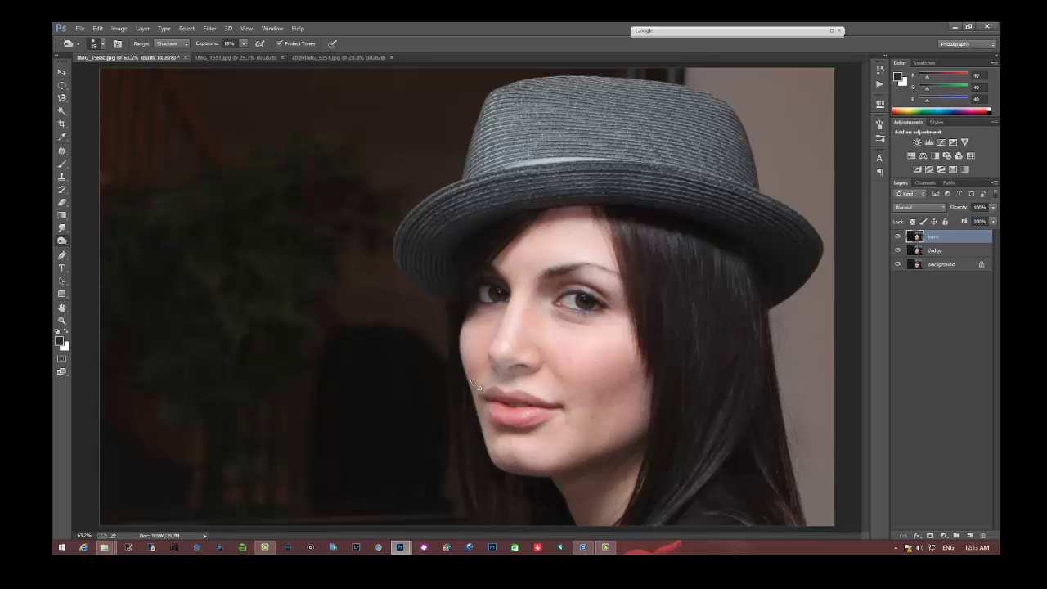
Step: Burn the upper lip in the Shadows range, then begin stepping back the burn strokes
click(186, 44)
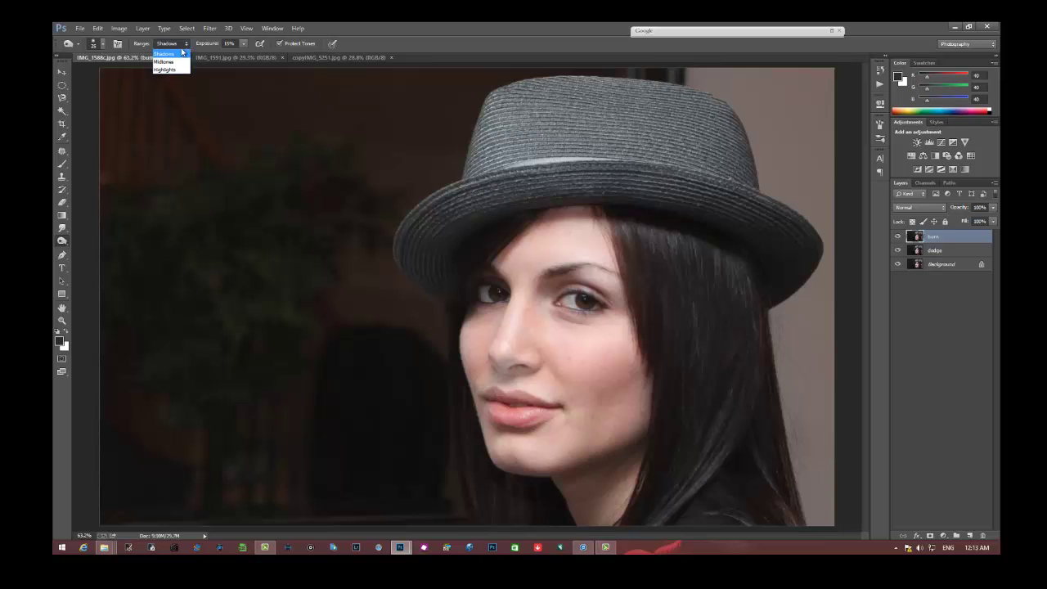
click(182, 51)
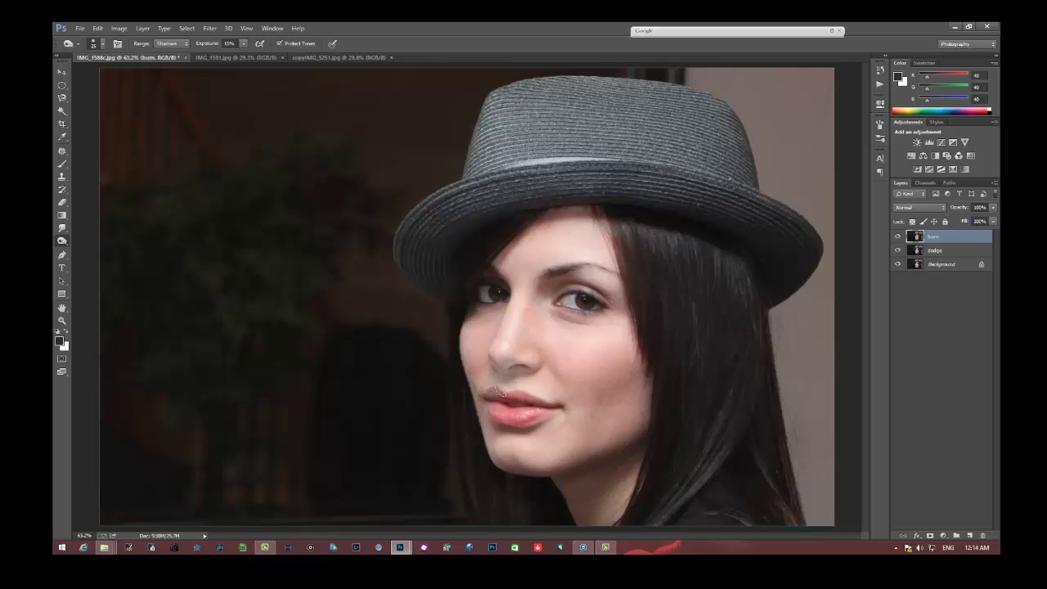
mouse_move(497, 393)
mouse_down()
mouse_move(517, 391)
mouse_move(491, 392)
mouse_up()
click(97, 26)
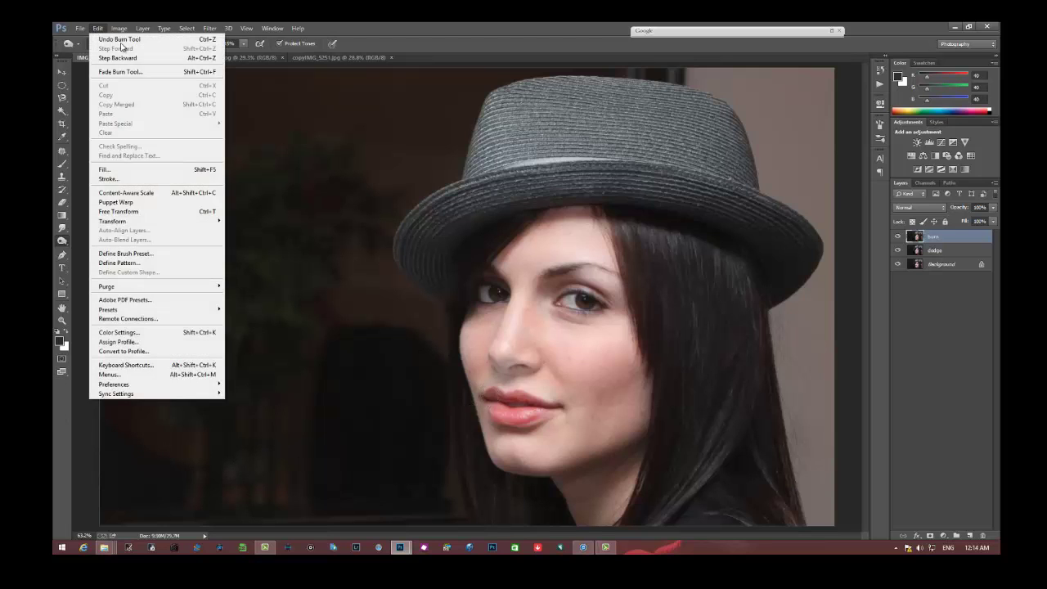
click(120, 40)
click(97, 28)
click(118, 58)
click(97, 28)
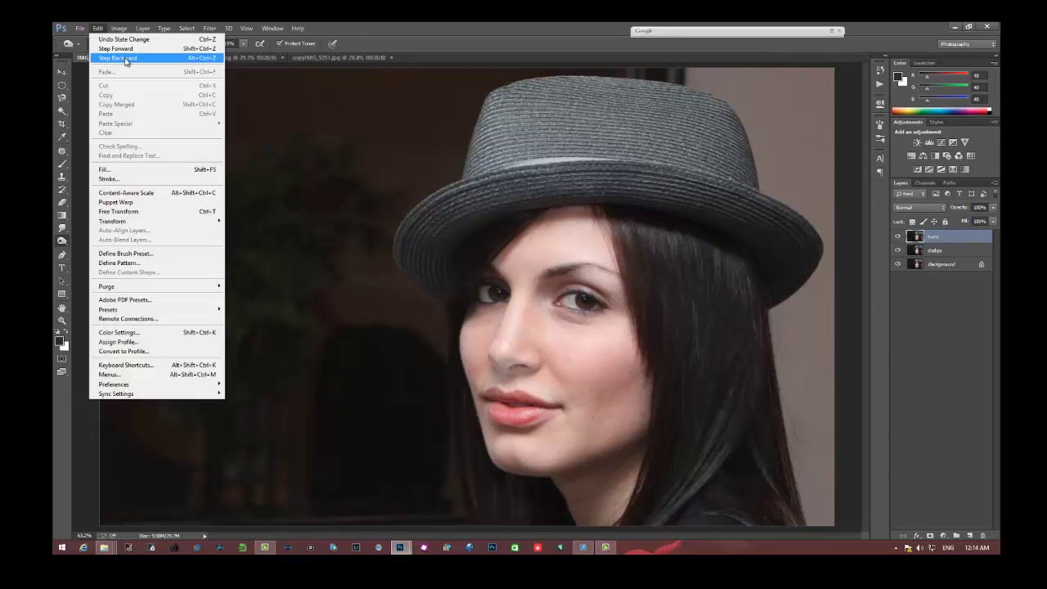
click(119, 58)
Step: Step back several more burn strokes with Edit > Step Backward
click(97, 27)
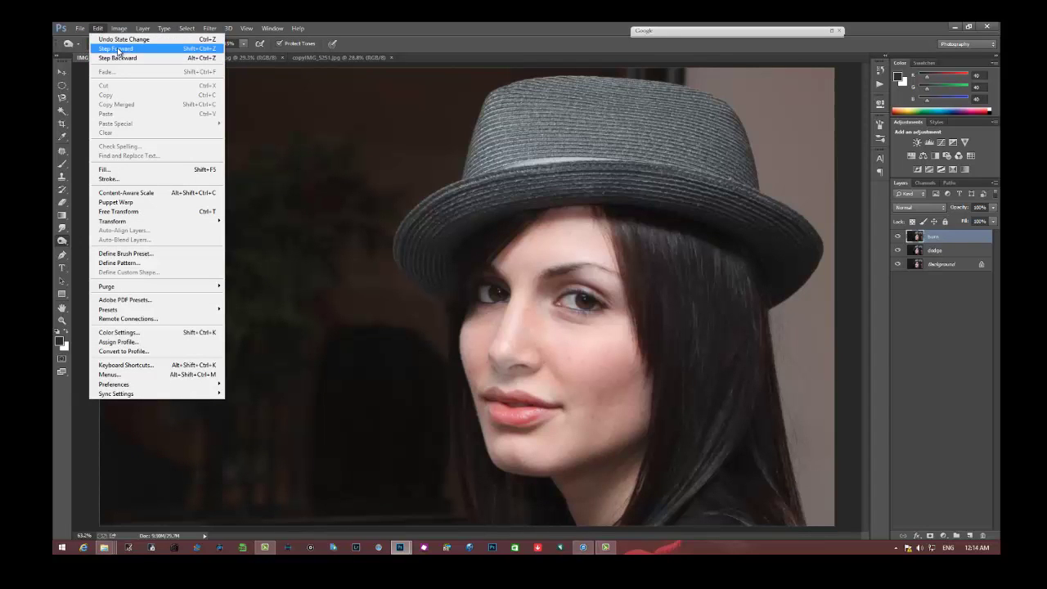
click(120, 59)
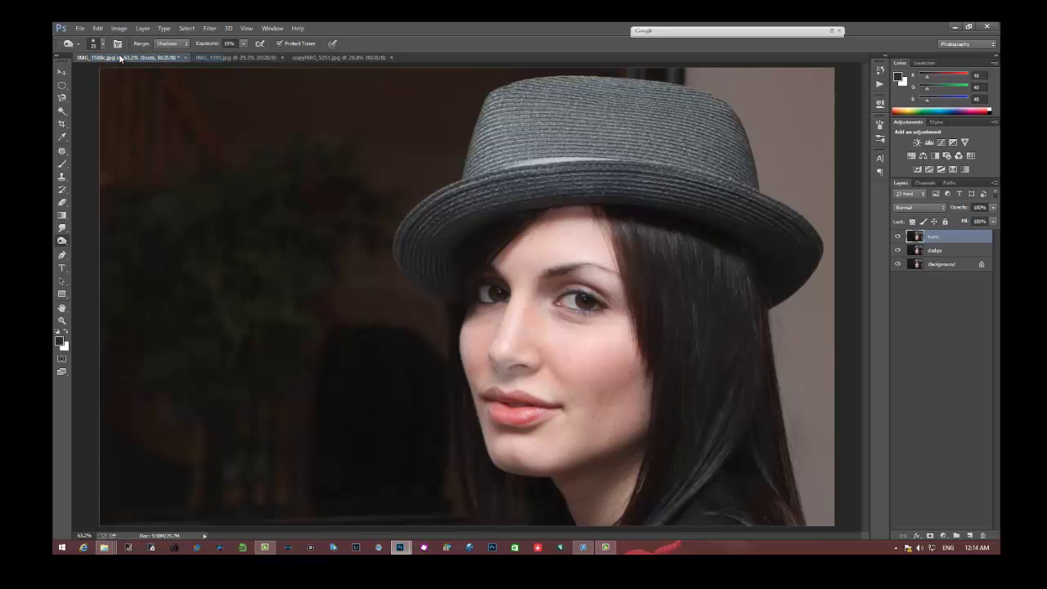
click(98, 28)
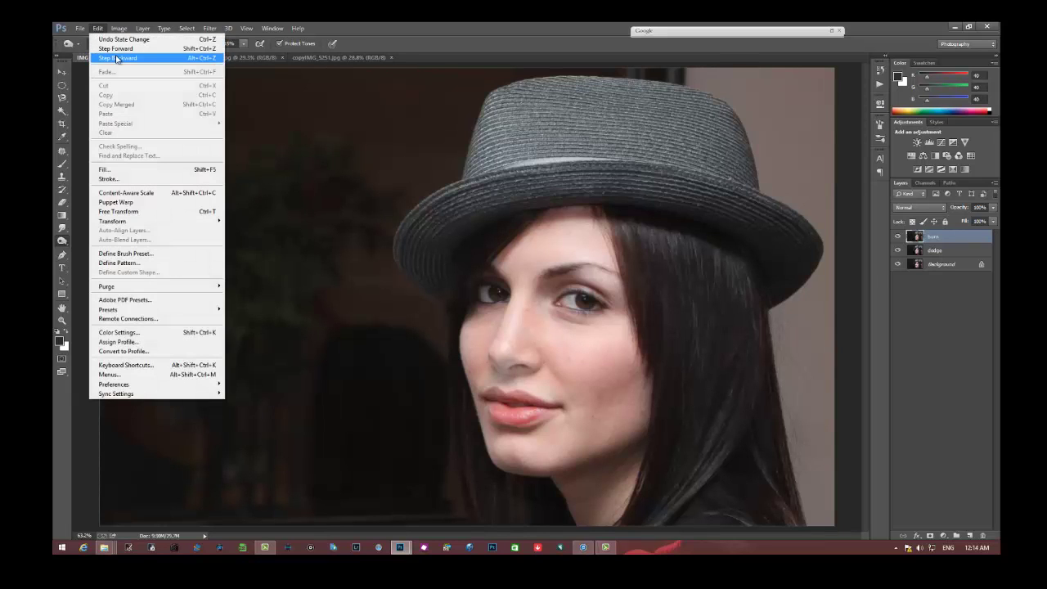
click(117, 58)
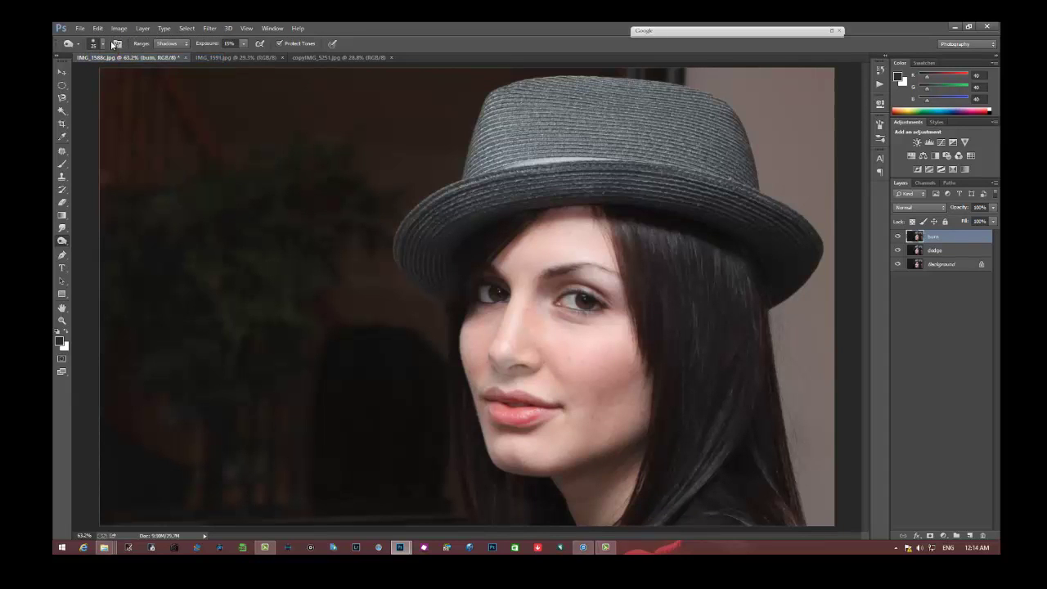
click(97, 28)
click(121, 58)
click(98, 28)
click(120, 59)
Step: Lightly burn the lower lip and lower burn exposure to 9%
mouse_move(535, 412)
mouse_down()
mouse_move(499, 414)
mouse_move(524, 416)
mouse_up()
mouse_move(525, 416)
mouse_down()
mouse_move(540, 409)
mouse_move(504, 415)
mouse_move(558, 418)
mouse_up()
drag(243, 48, 239, 57)
Step: Burn with the range set to Midtones, then undo the burn stroke
click(168, 43)
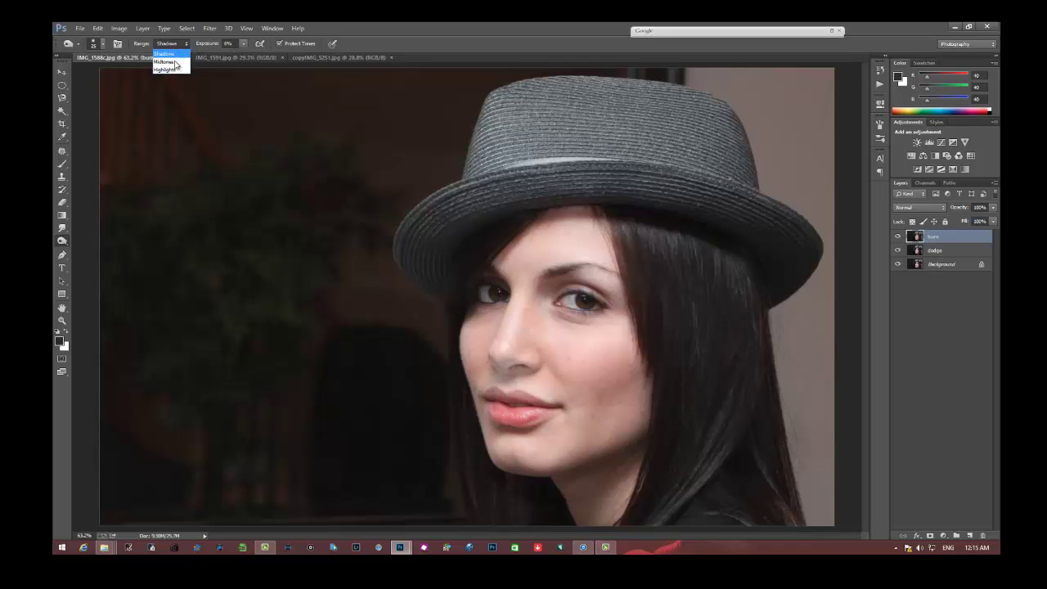
click(173, 60)
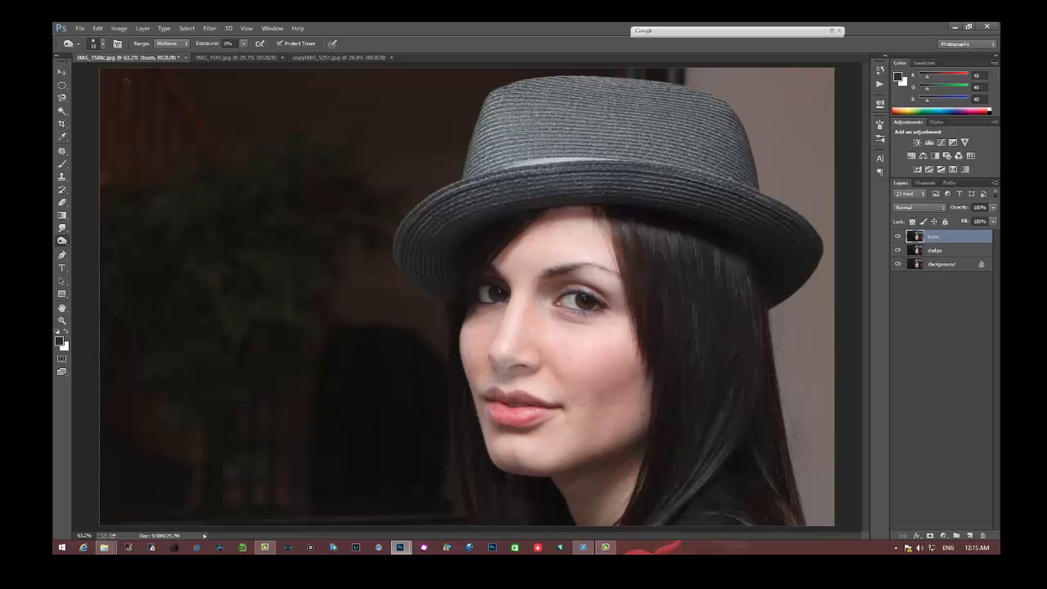
click(97, 29)
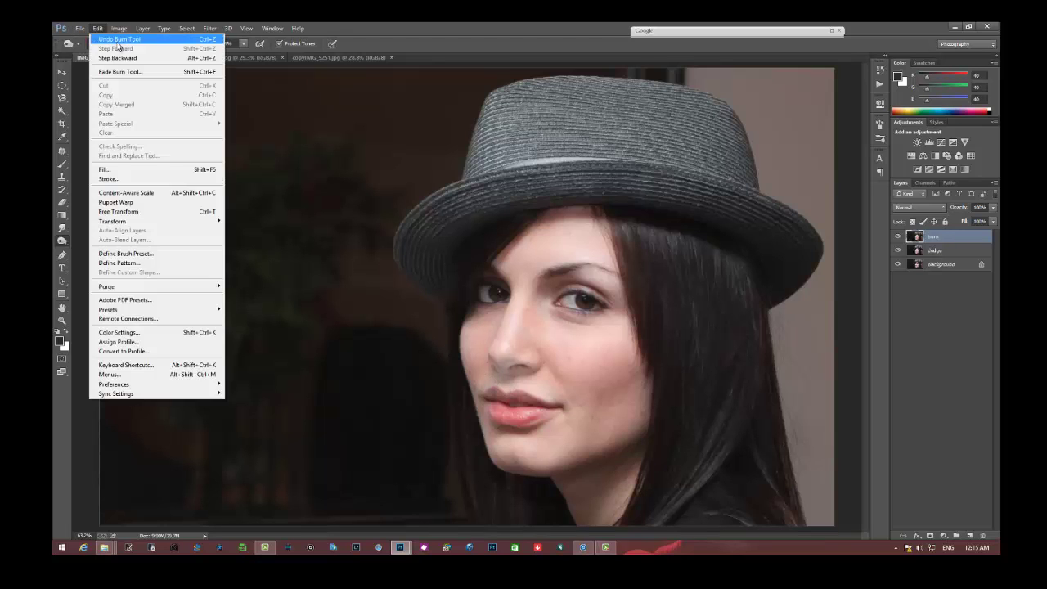
click(118, 39)
click(97, 29)
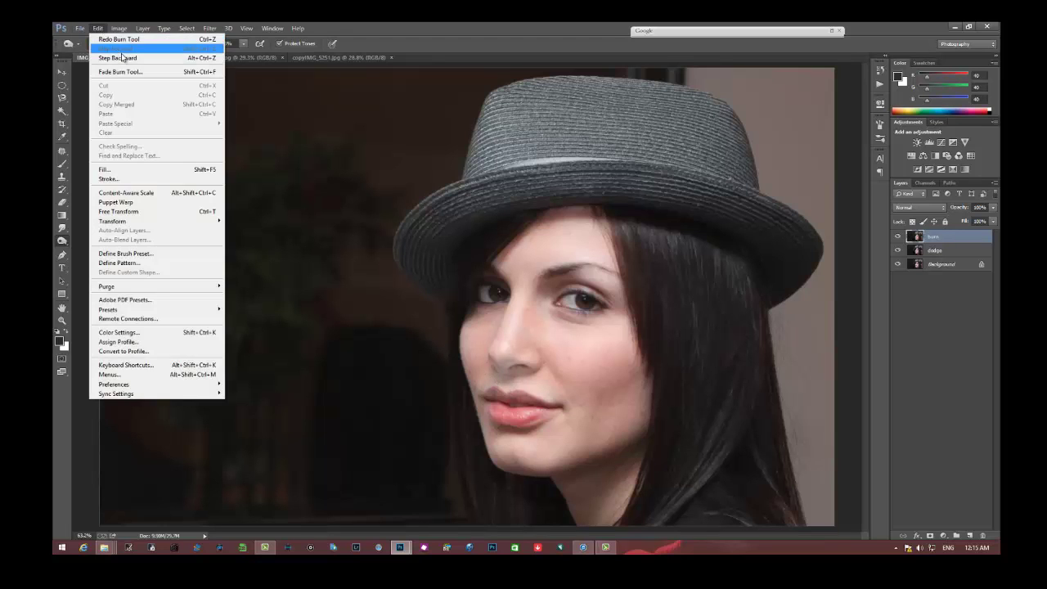
click(121, 58)
Step: Step back the remaining midtone burns and set the burn range to Highlights
click(98, 29)
click(123, 58)
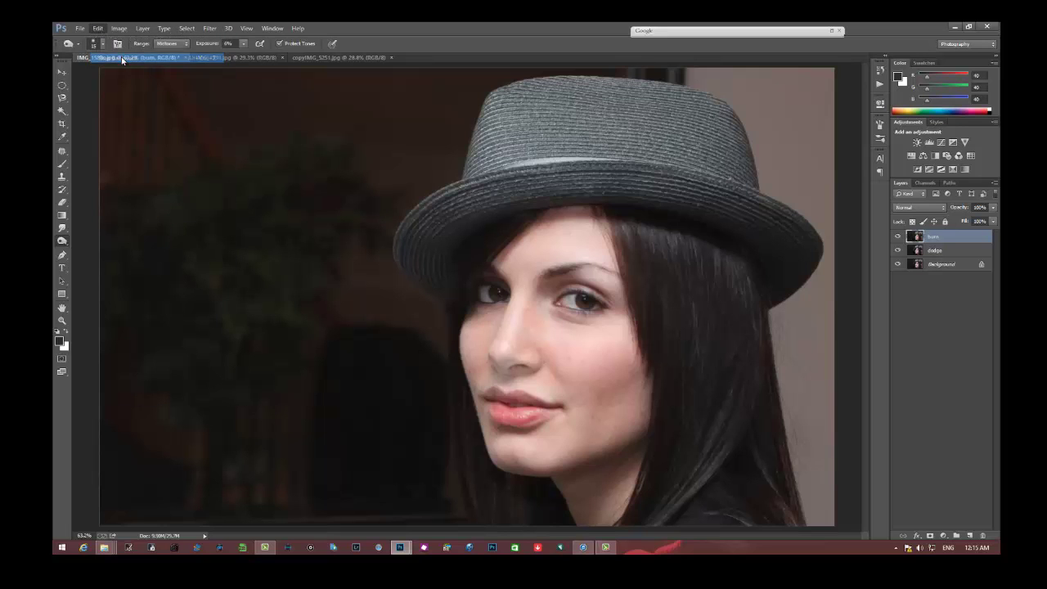
click(97, 29)
click(117, 57)
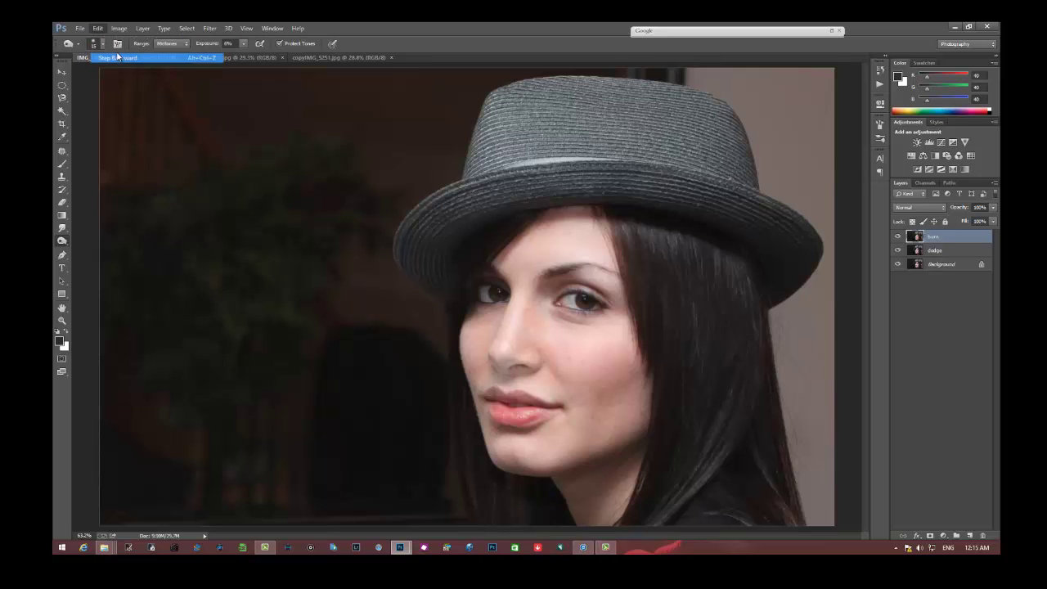
click(98, 29)
click(119, 58)
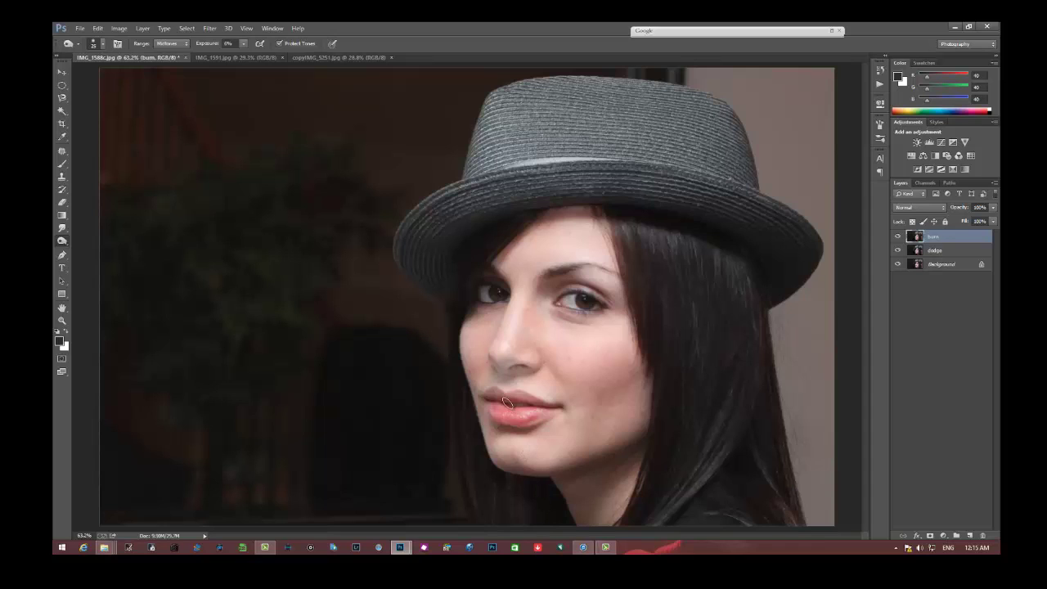
click(169, 44)
click(164, 69)
Step: Raise burn exposure to about 26%, burn the lips, then undo it
click(245, 44)
drag(249, 56, 254, 59)
click(98, 28)
click(111, 40)
Step: Switch the burn range to Shadows, burn again, and step back the stroke
click(176, 46)
click(174, 53)
click(97, 28)
click(116, 58)
Step: Step back the remaining trial burn strokes on the lips
click(101, 31)
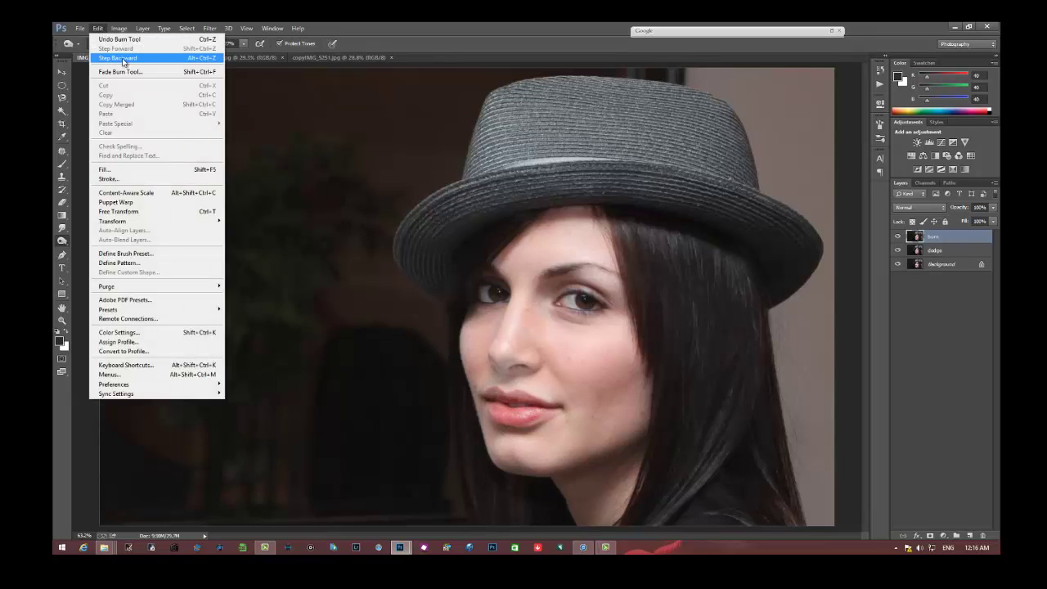
click(123, 58)
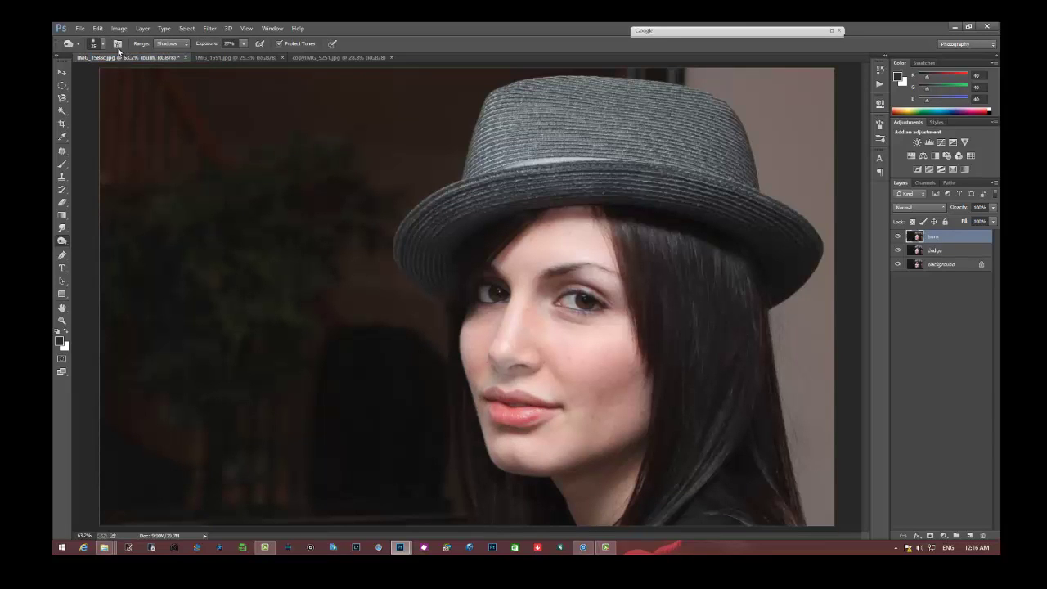
click(97, 28)
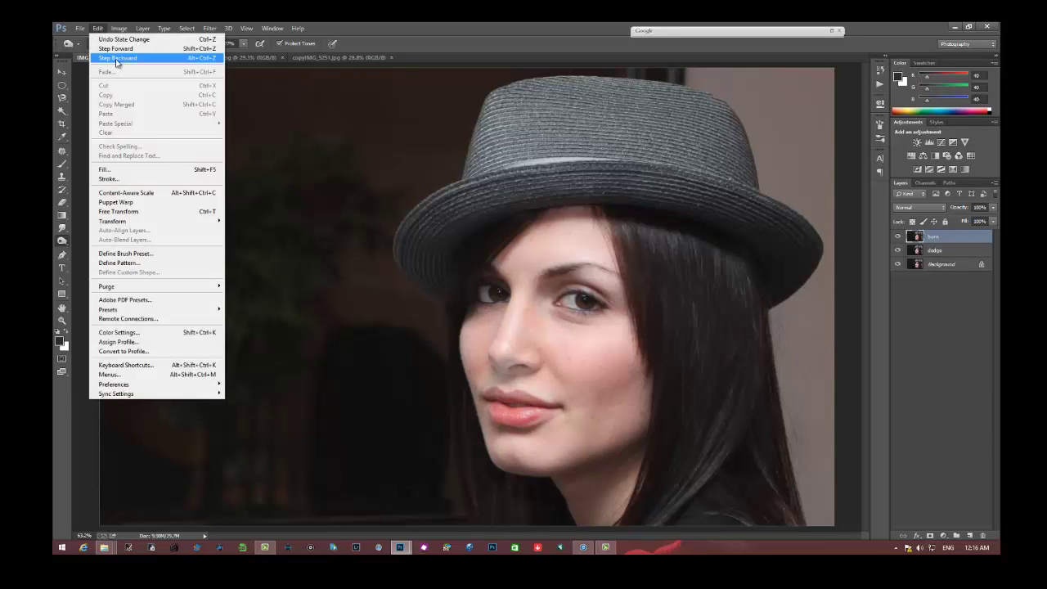
click(115, 59)
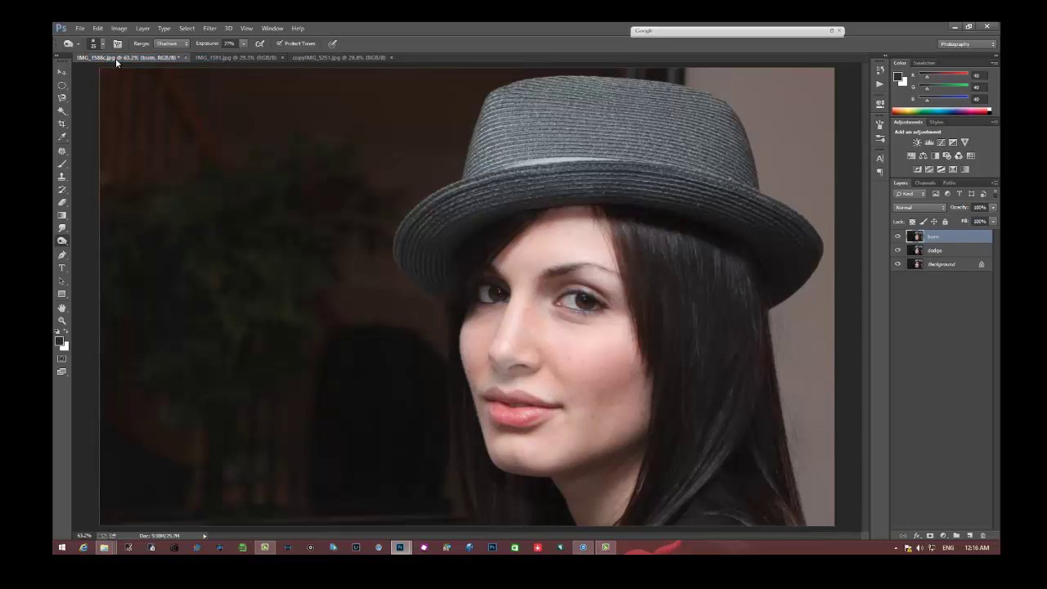
click(99, 30)
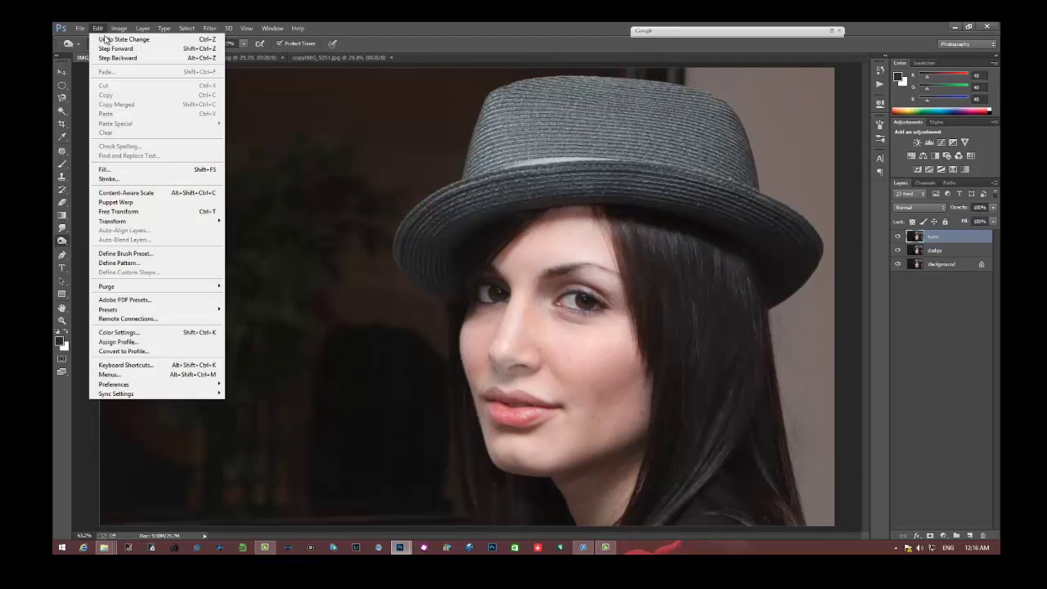
click(114, 48)
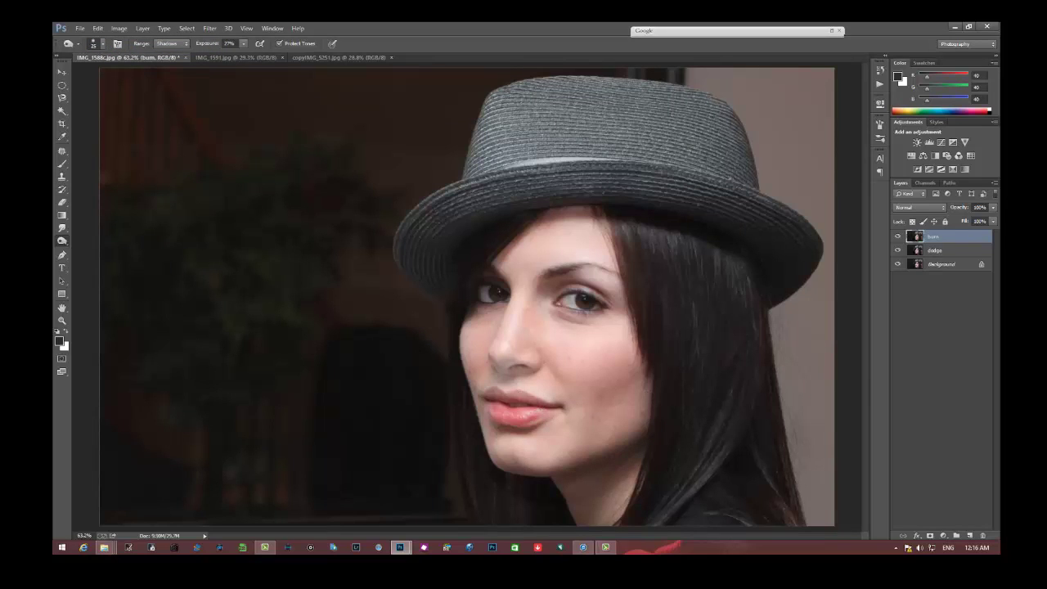
Step: Put the burn brush away by switching to the Hand tool for panning
click(63, 309)
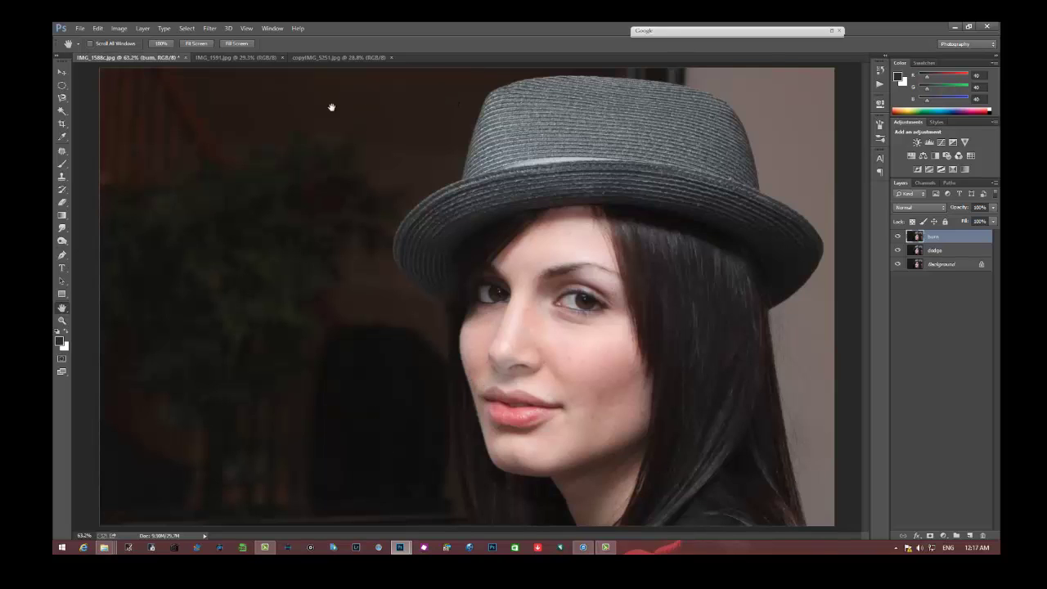
Step: Duplicate the burn layer as a new top layer named 'glamour'
right_click(951, 237)
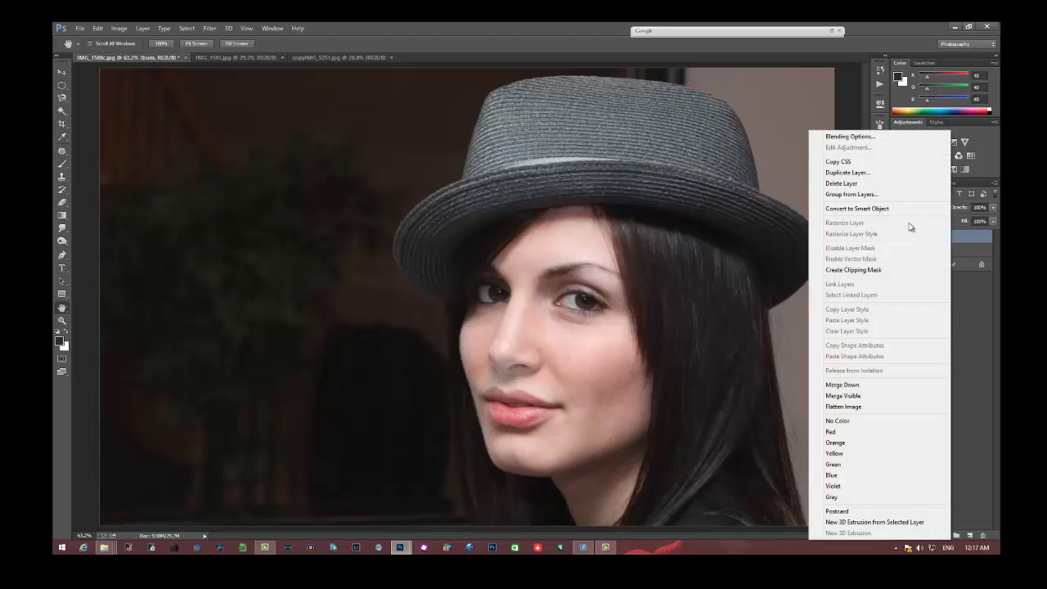
click(880, 178)
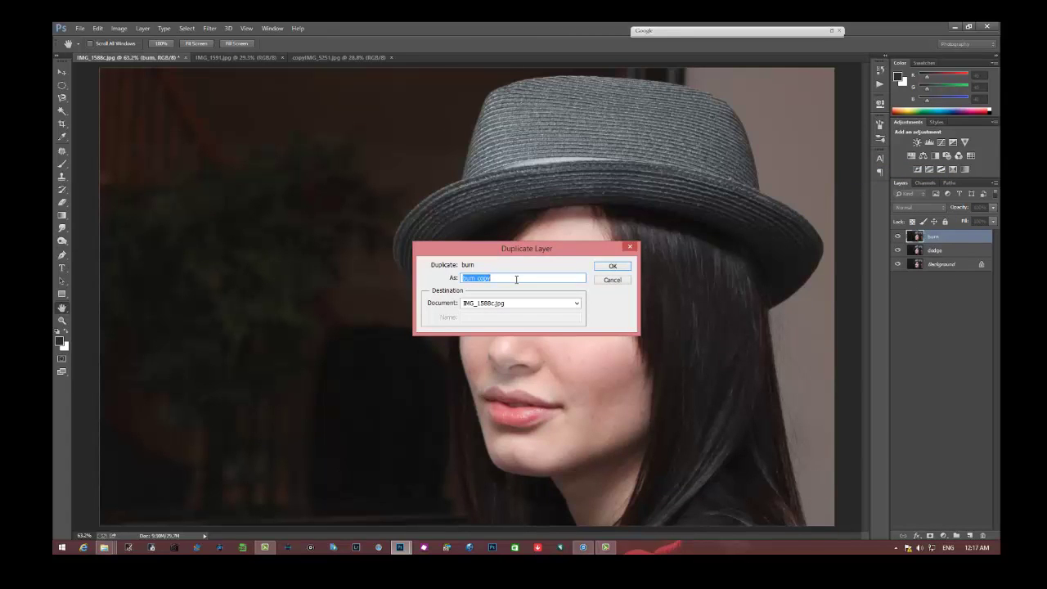
text(glamour)
click(614, 266)
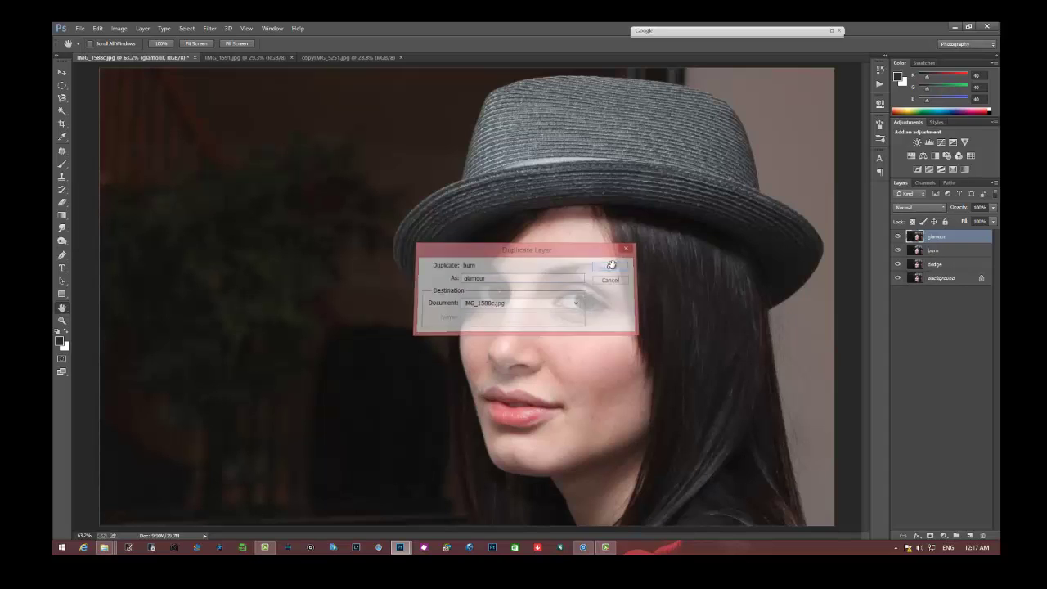
click(213, 30)
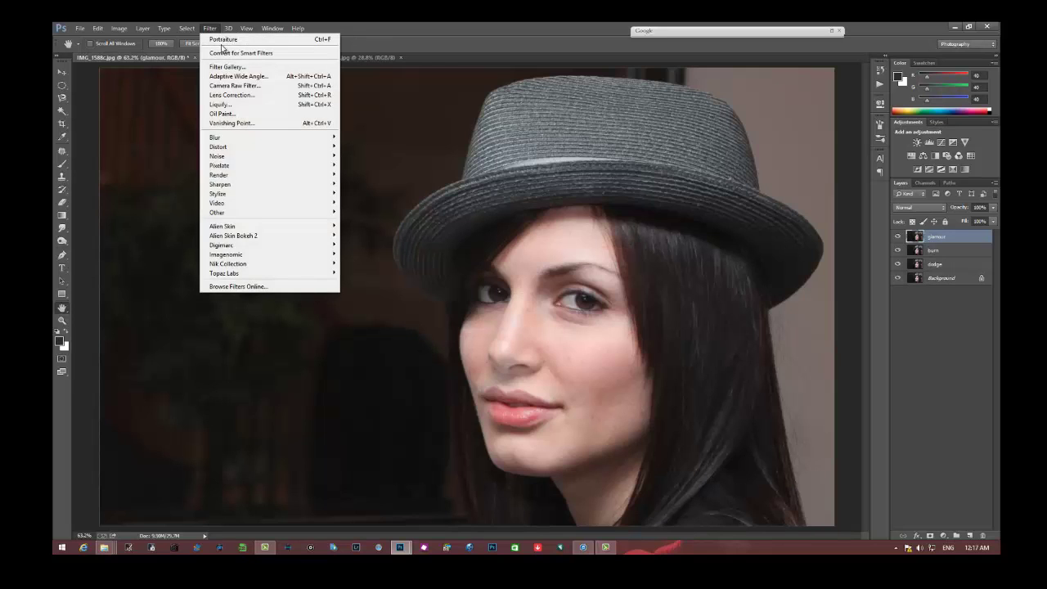
mouse_move(270, 255)
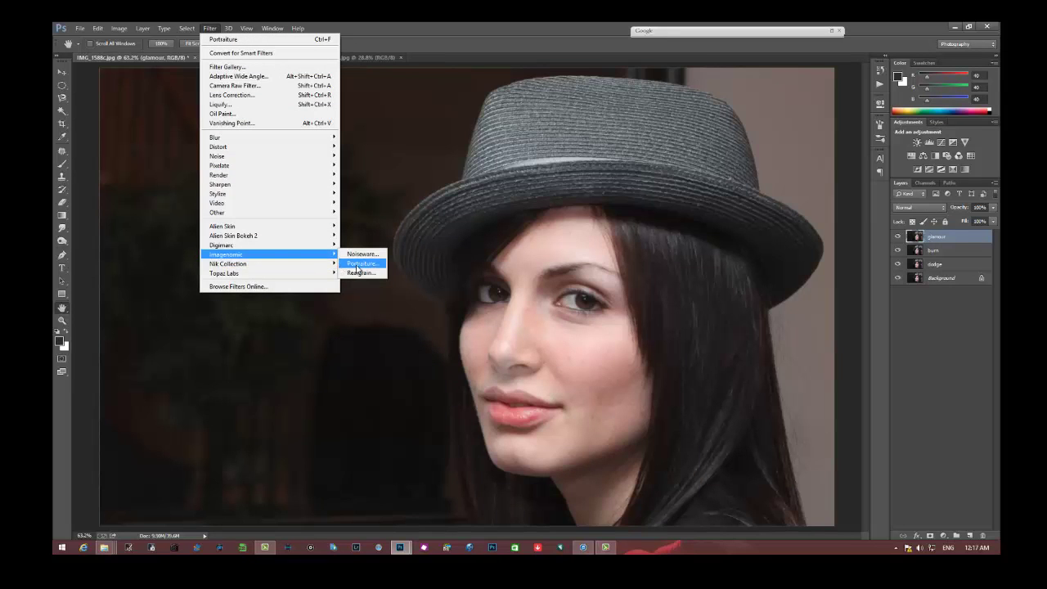
Step: Launch Imagenomic Portraiture and apply the Default, then Smoothing: High, presets
click(358, 265)
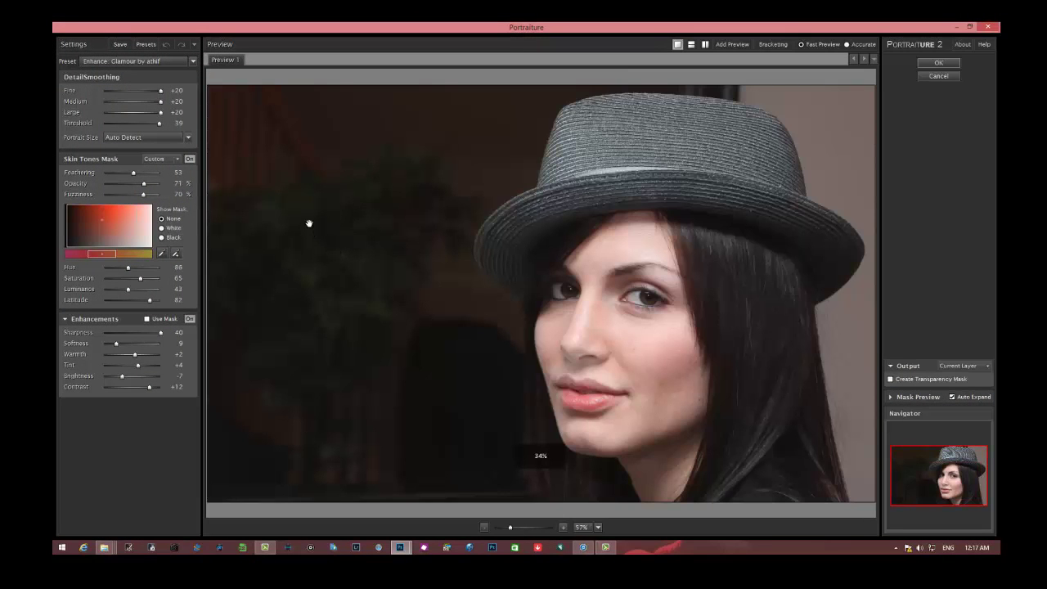
click(193, 60)
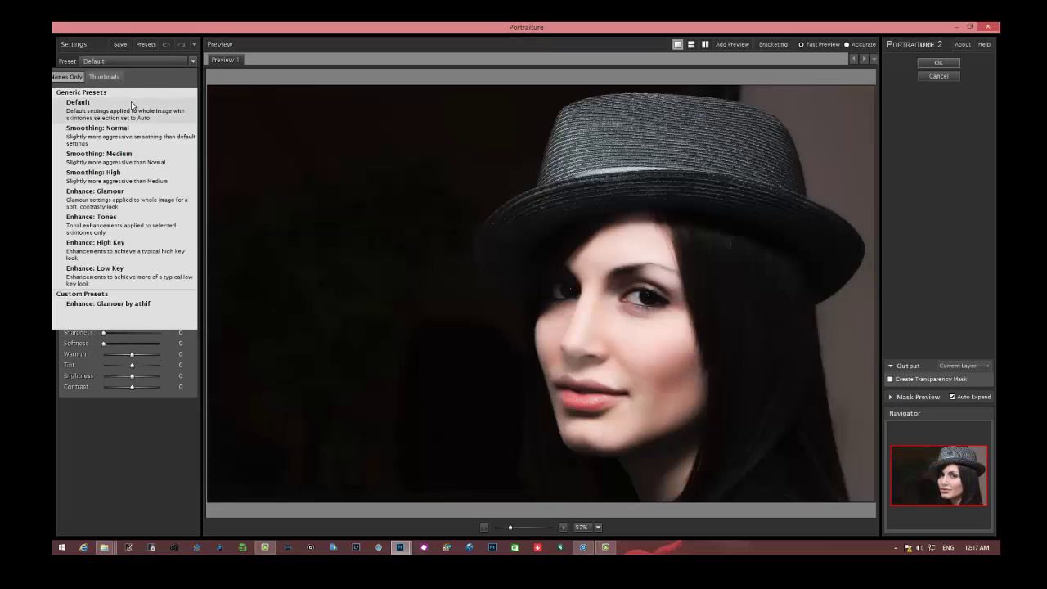
click(131, 101)
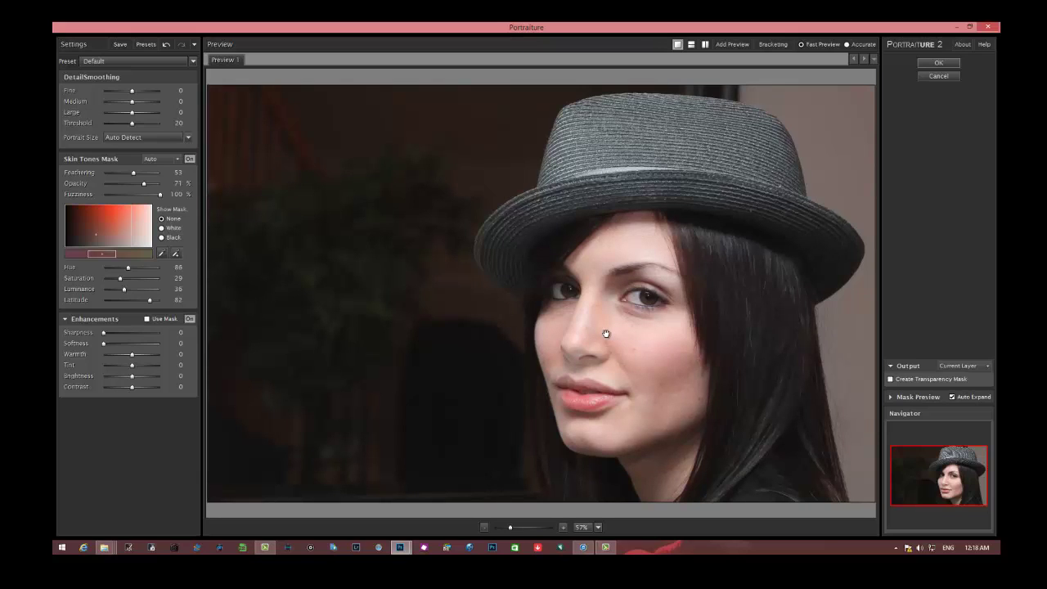
click(193, 61)
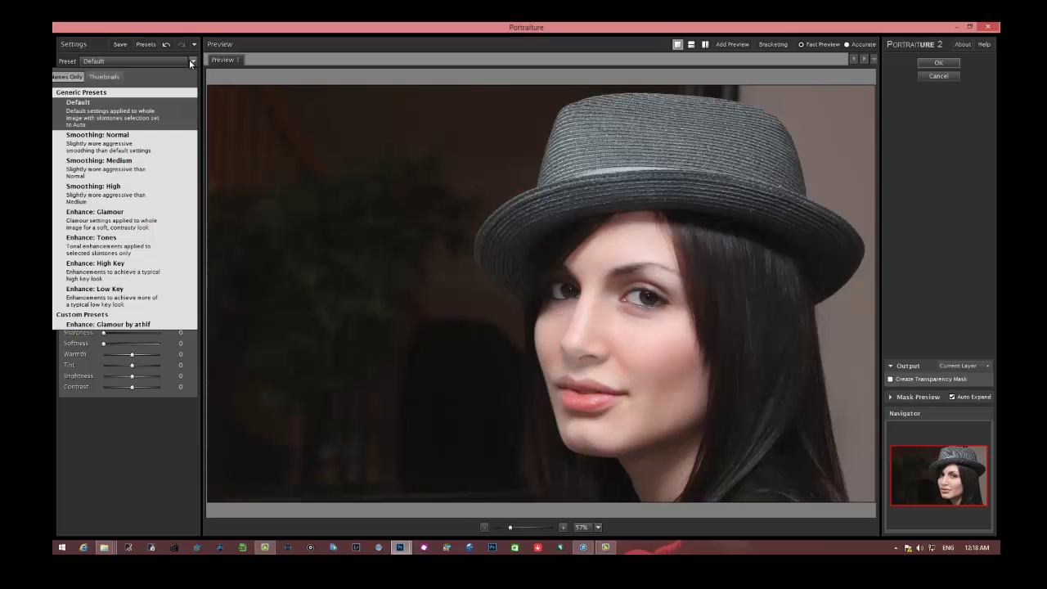
click(126, 193)
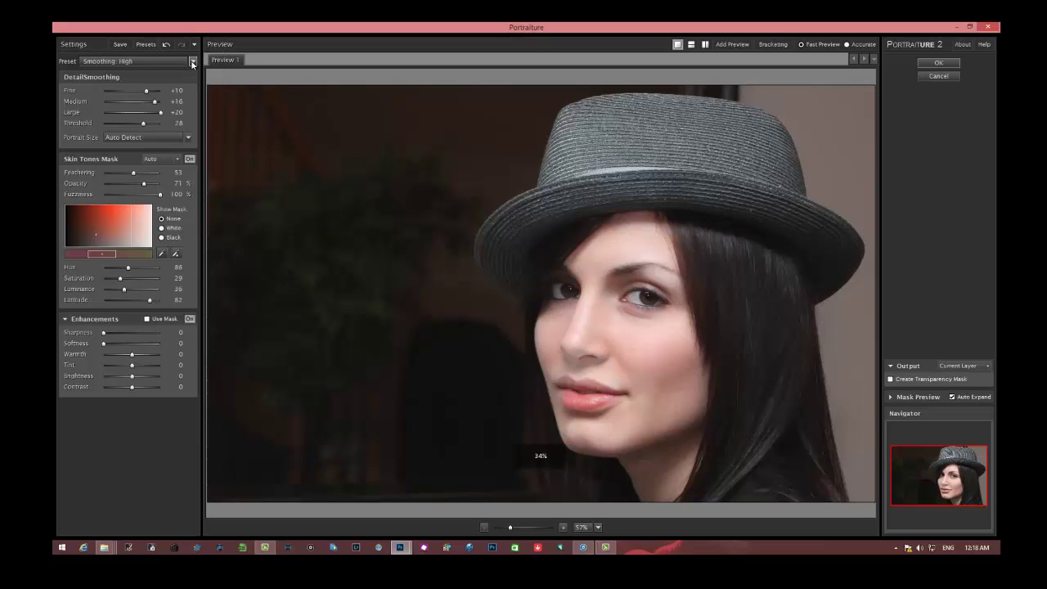
Step: Switch Portraiture to the Enhance: Glamour preset and compare it with the original
click(193, 62)
click(131, 221)
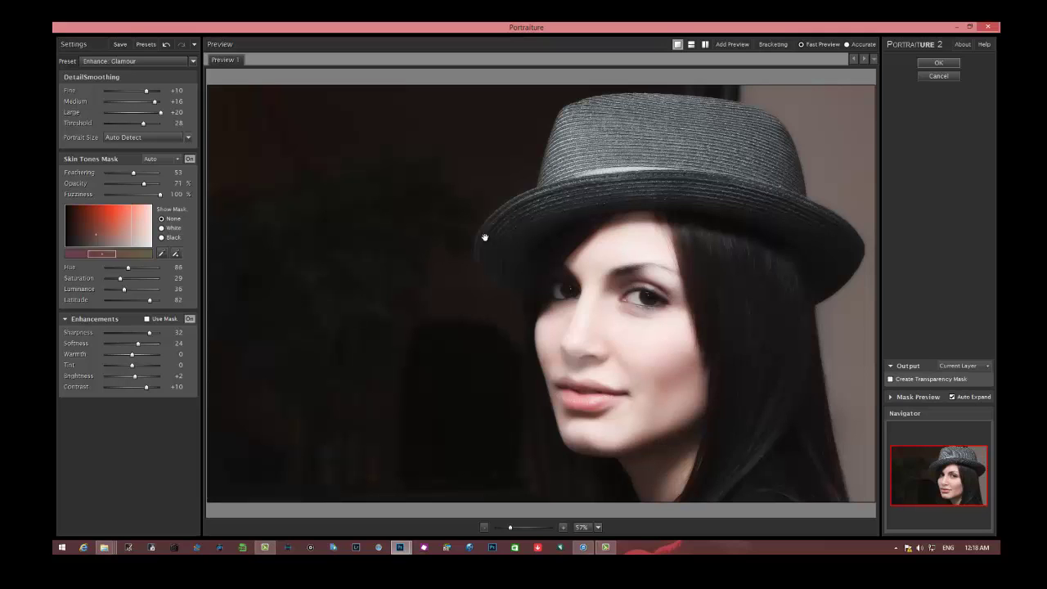
click(643, 329)
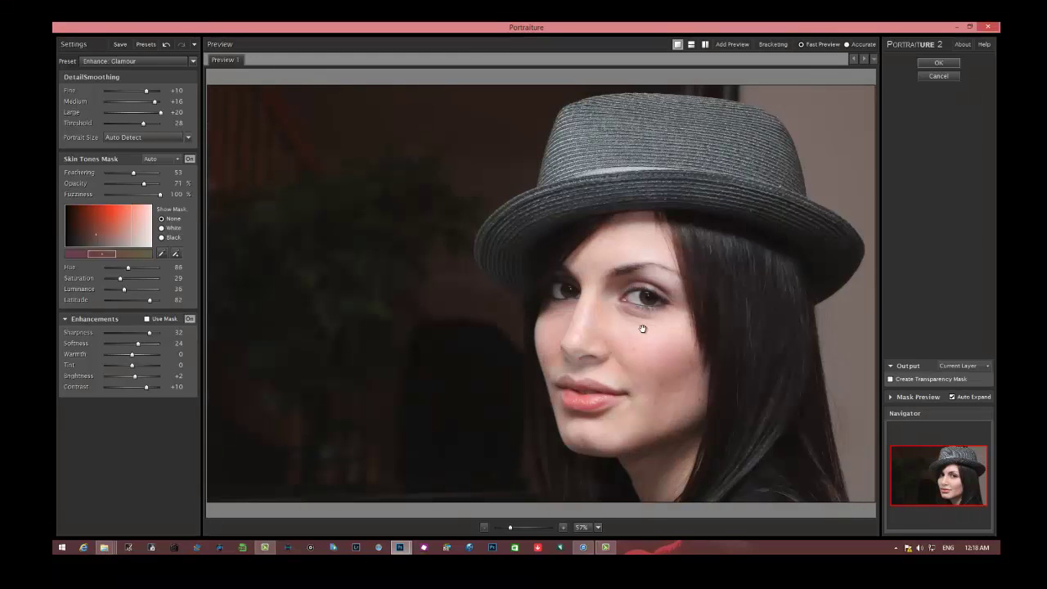
click(643, 329)
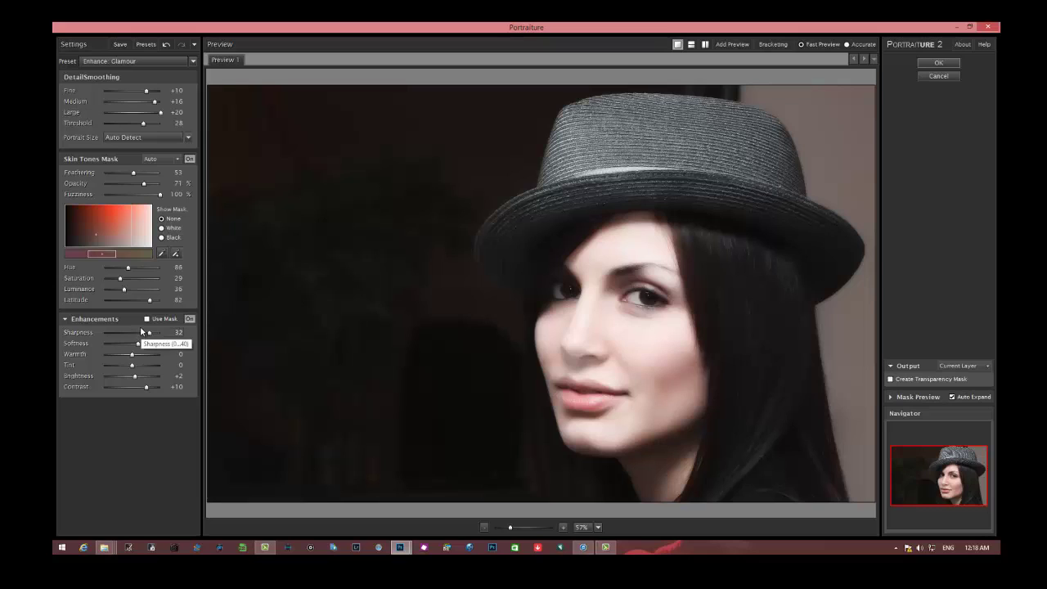
Step: Tune enhancements to Softness 24, Brightness -6, Contrast +9 and Warmth +1
click(131, 344)
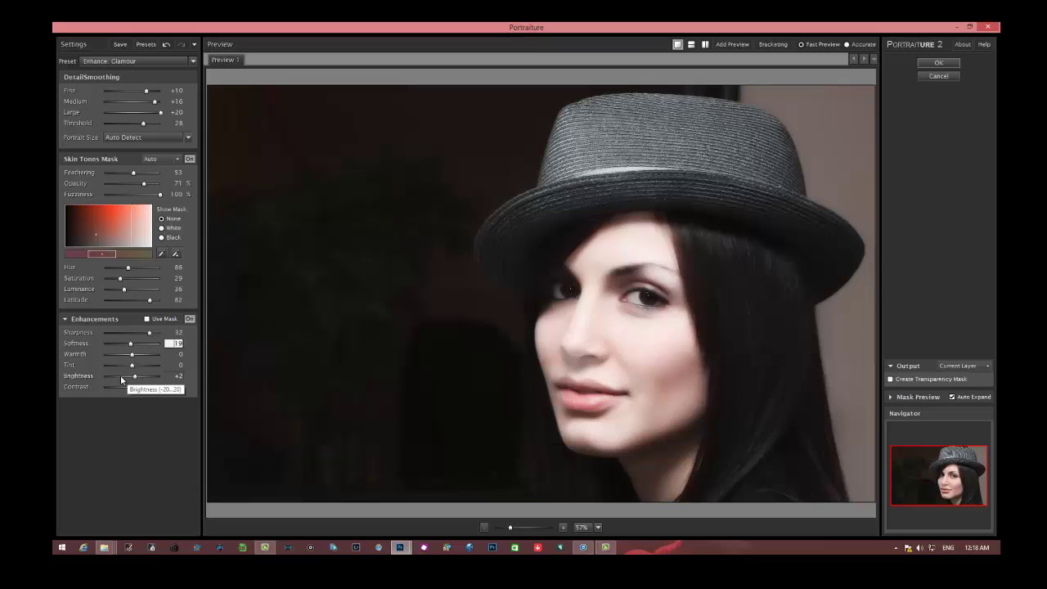
click(121, 377)
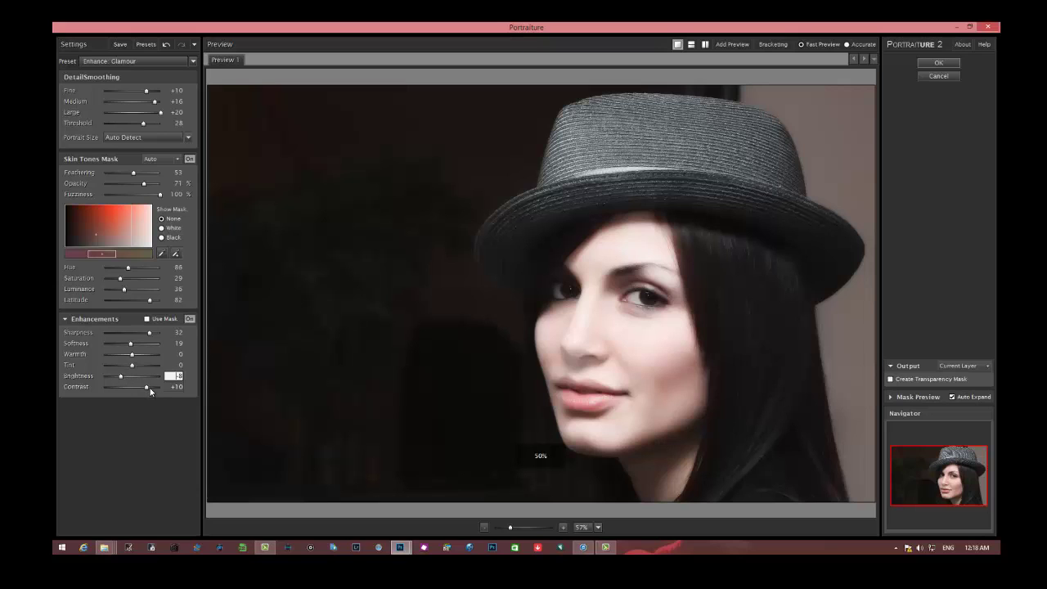
drag(149, 387, 155, 390)
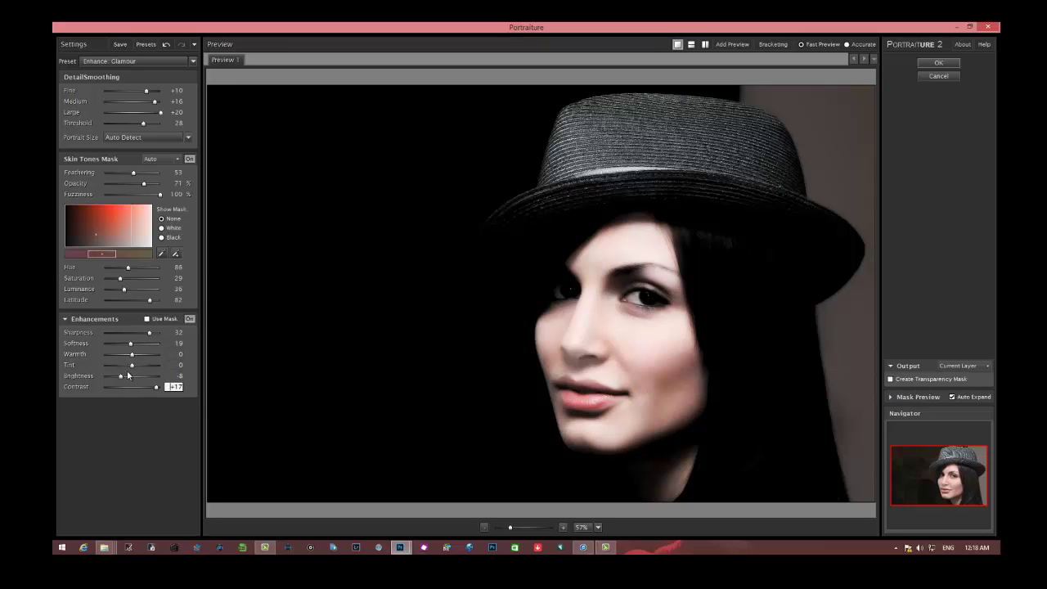
drag(121, 376, 151, 387)
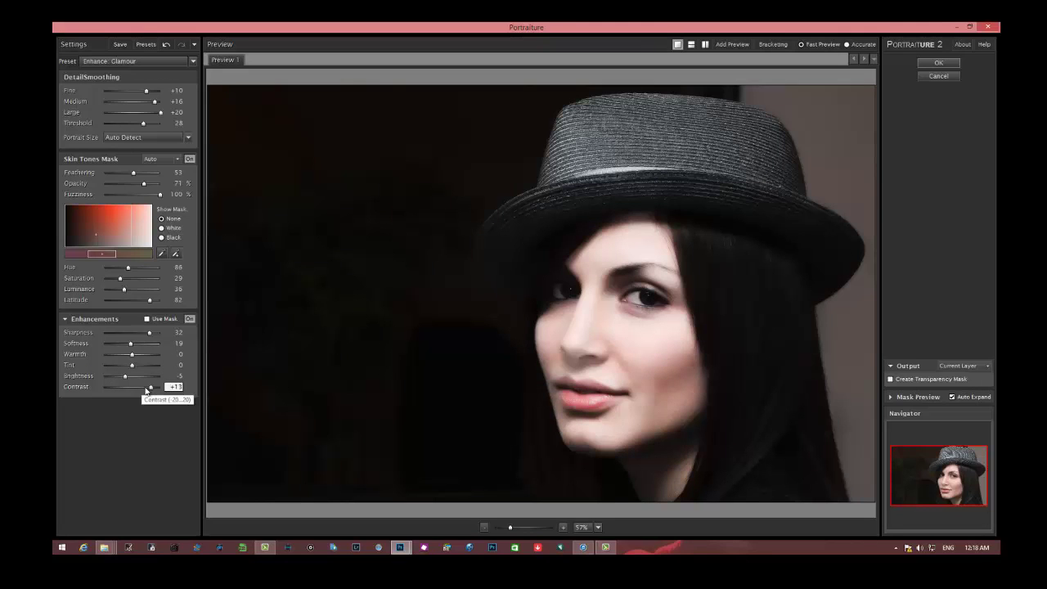
drag(148, 389, 145, 391)
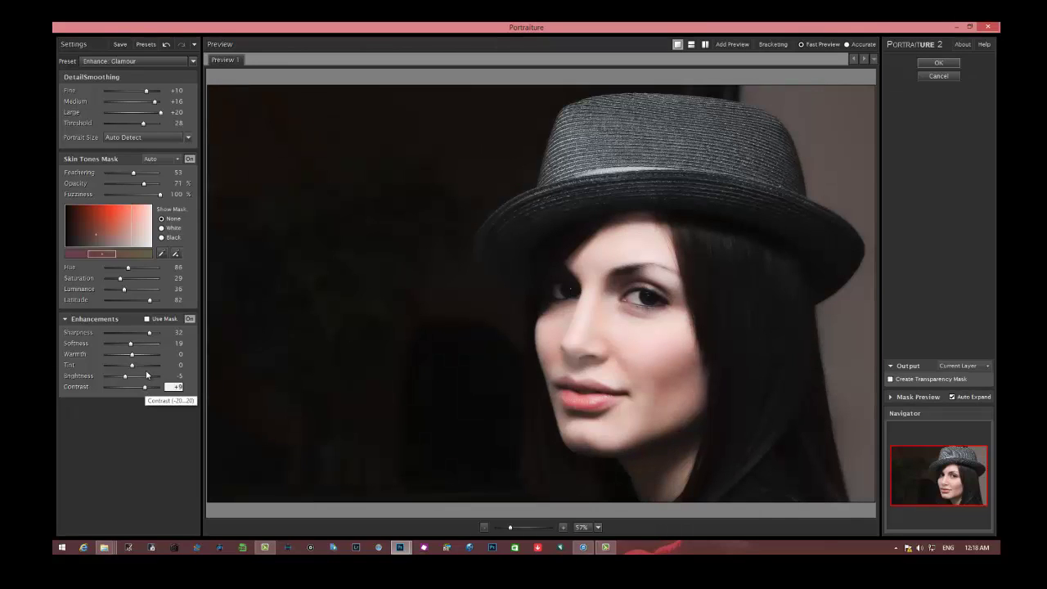
drag(125, 380, 123, 379)
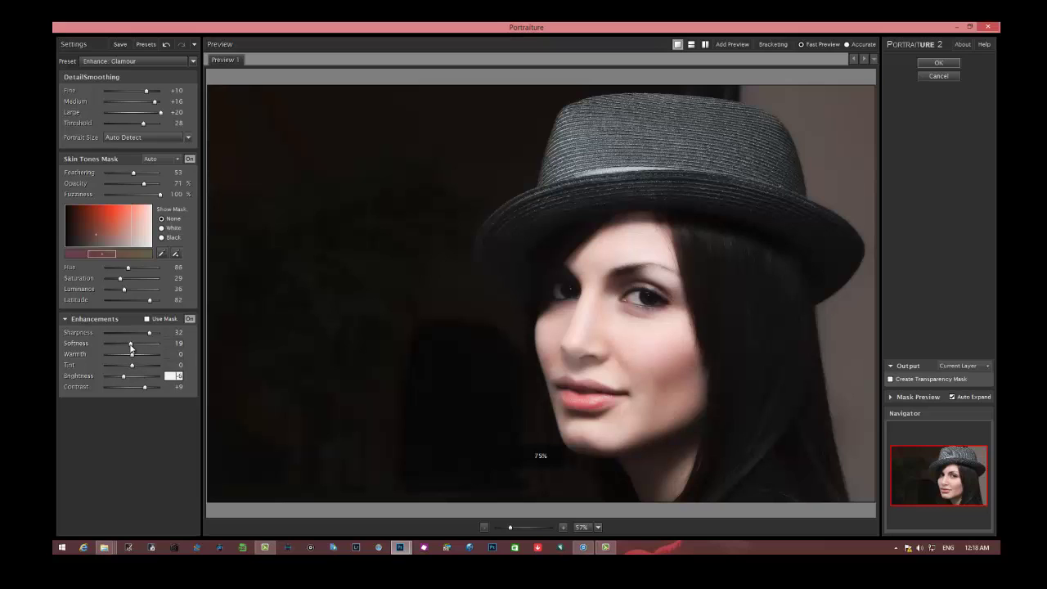
drag(138, 347, 143, 347)
drag(133, 355, 135, 360)
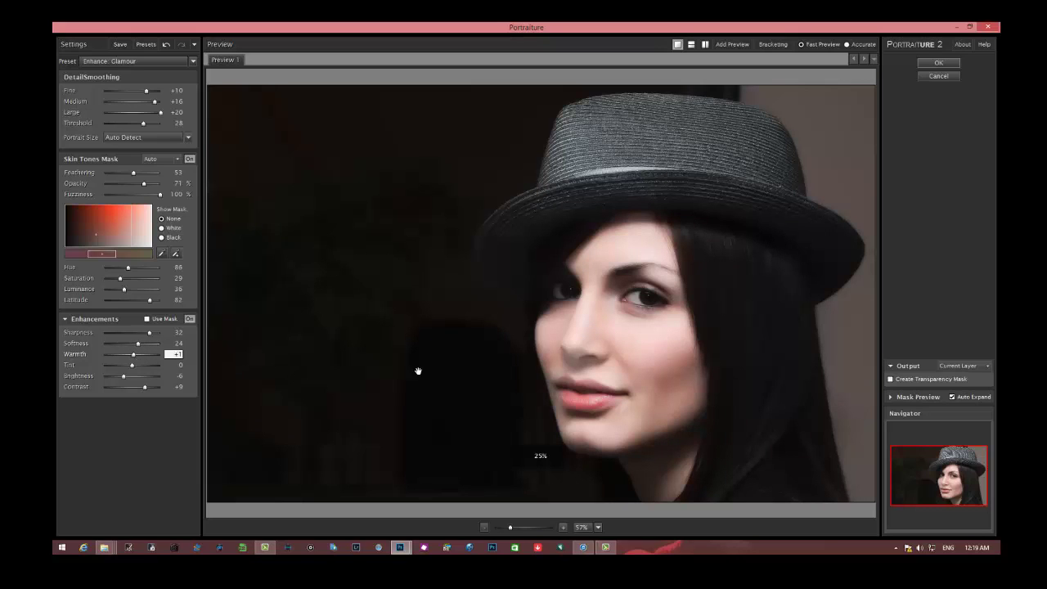
Step: Set skin mask feathering 90 and opacity 80, then apply the Portraiture smoothing
click(610, 342)
click(610, 342)
click(155, 174)
text(80)
click(938, 63)
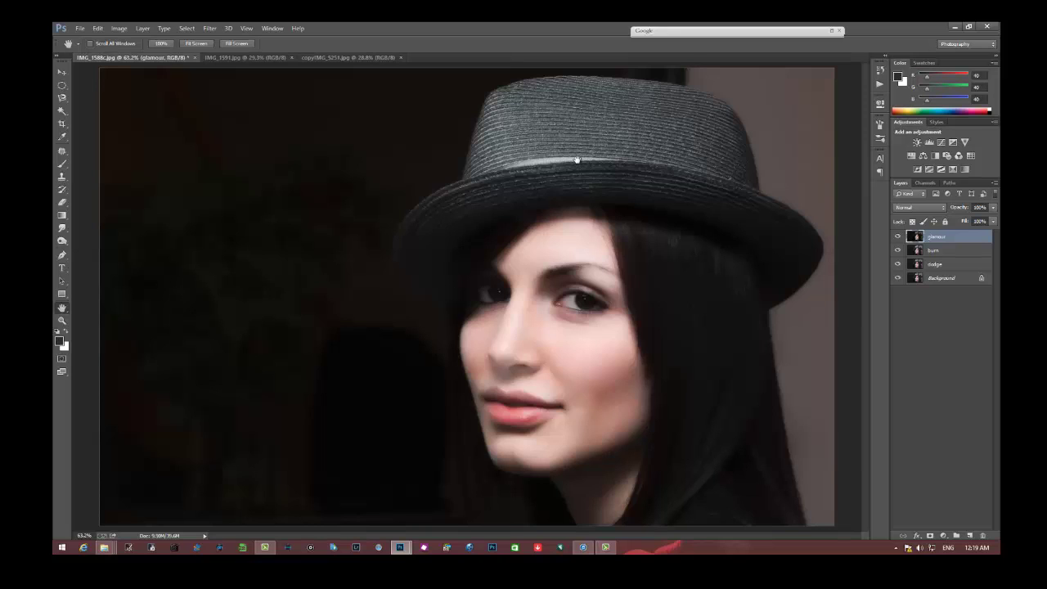
Step: Add a Brightness/Contrast adjustment layer with brightness -7 and contrast 1
click(947, 537)
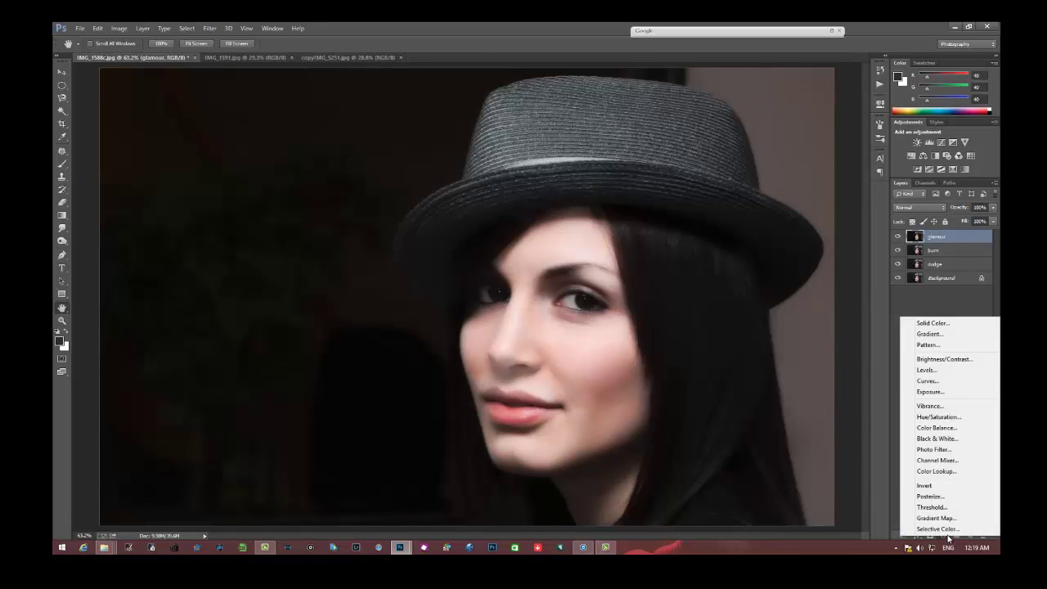
click(949, 359)
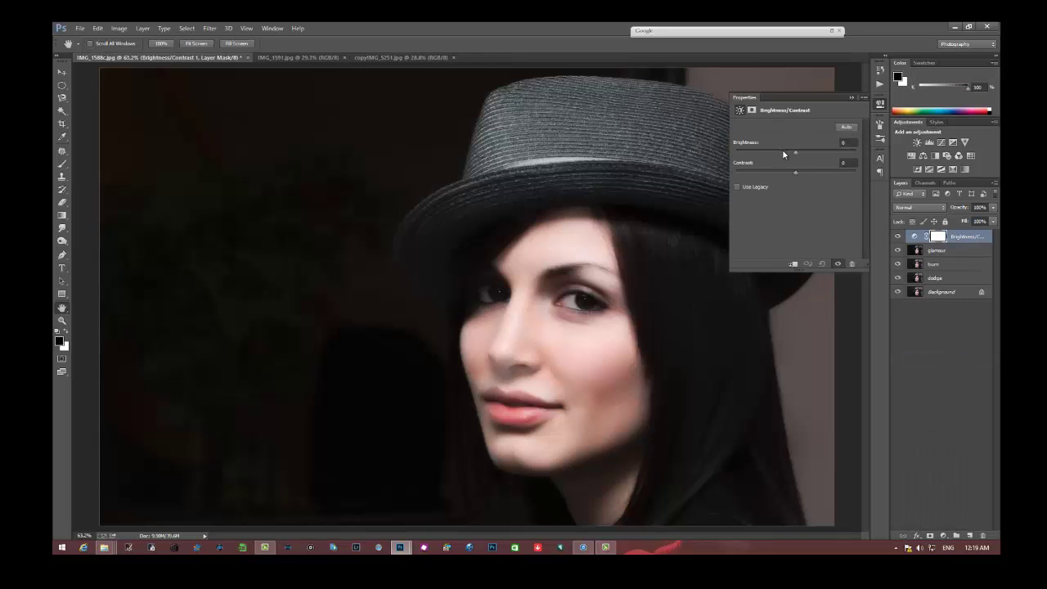
drag(792, 154, 789, 154)
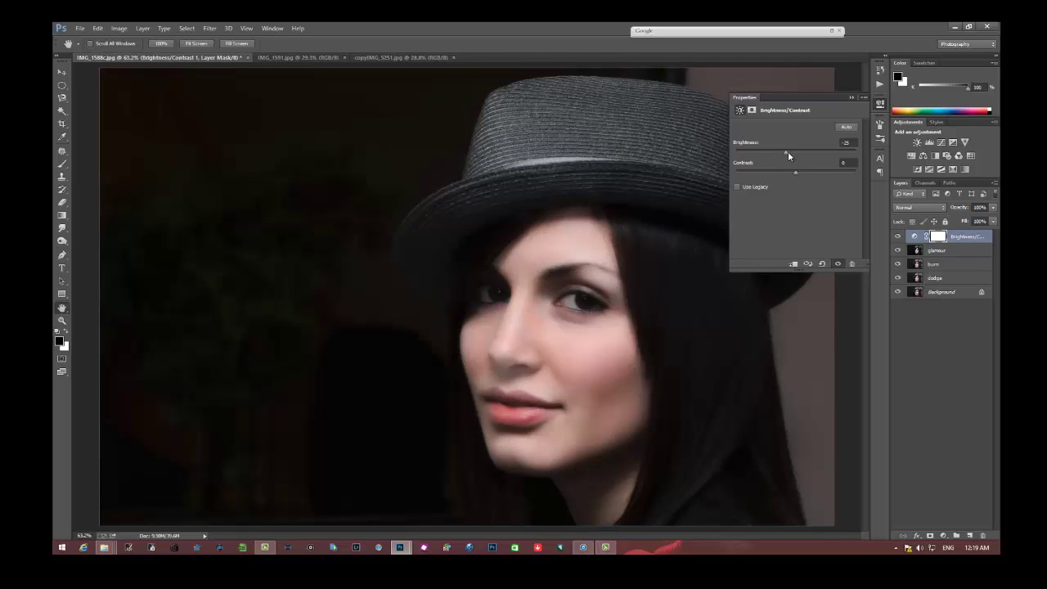
drag(786, 152, 799, 175)
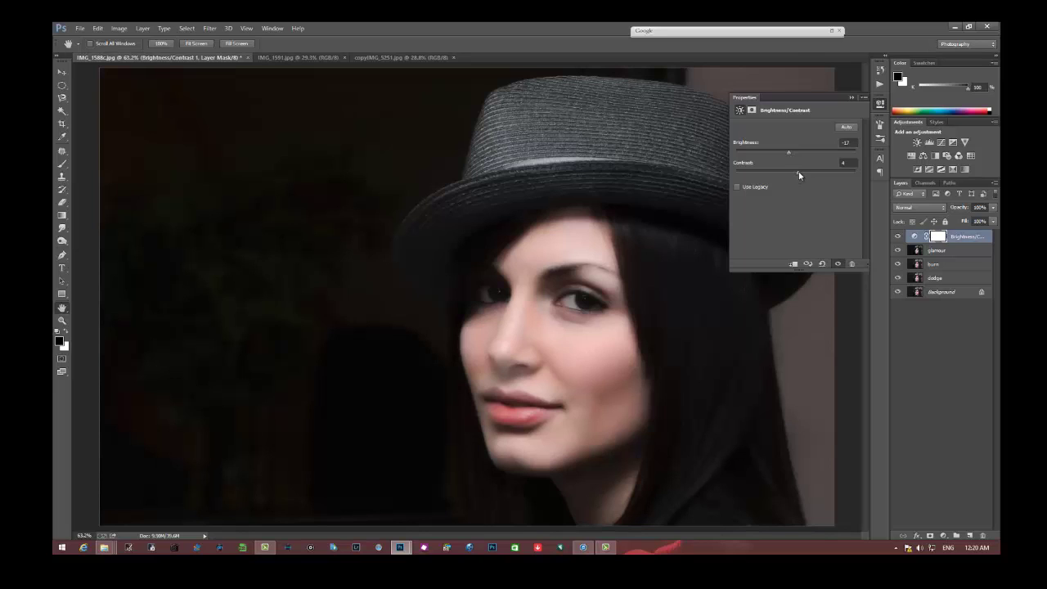
click(844, 165)
drag(791, 153, 793, 155)
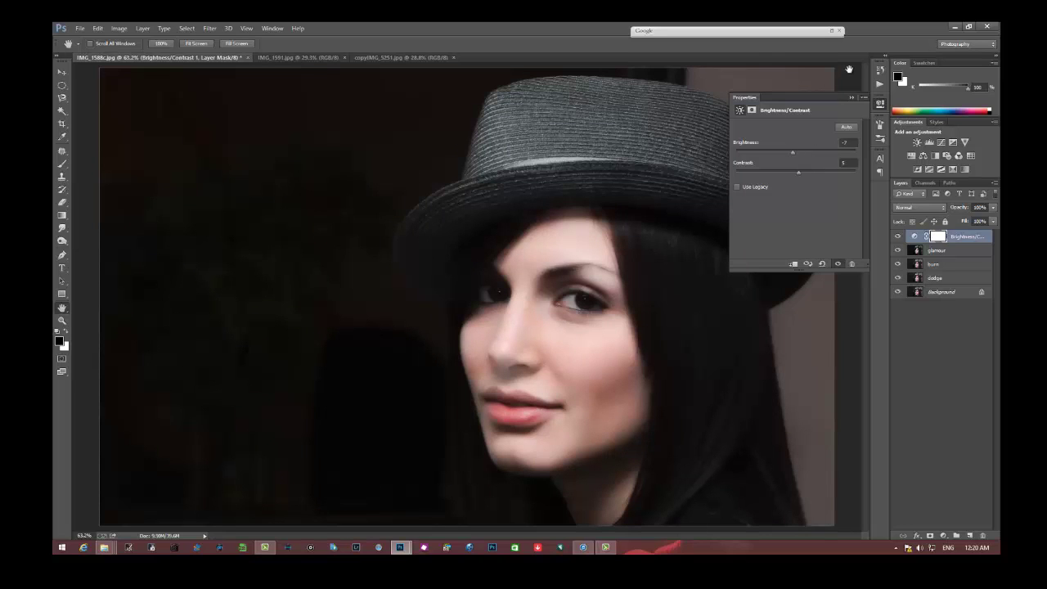
click(851, 97)
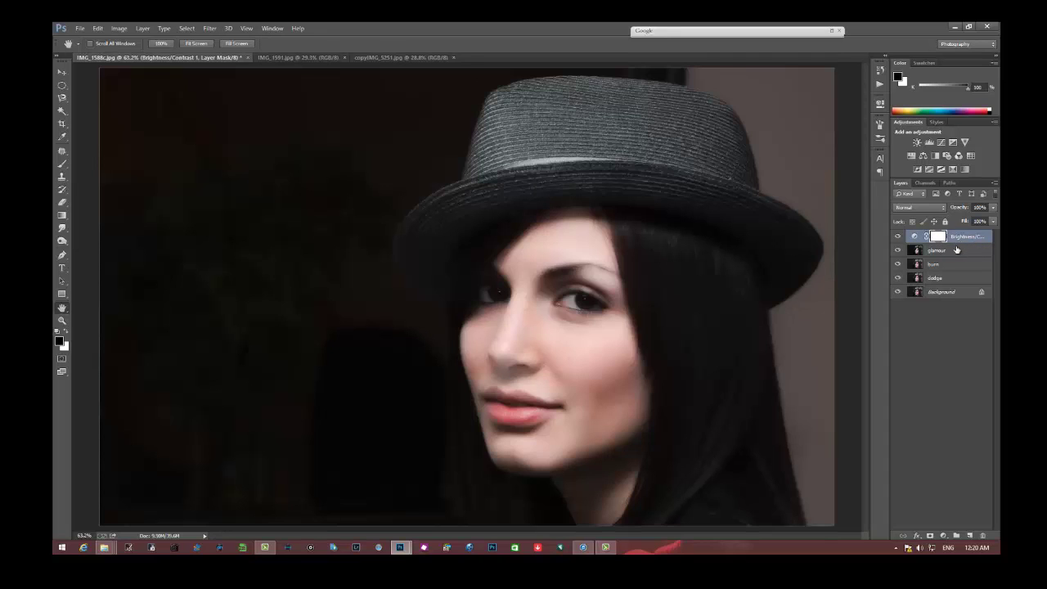
Step: Toggle the adjustment's visibility to compare, then add the glamour layer to the selection
click(899, 236)
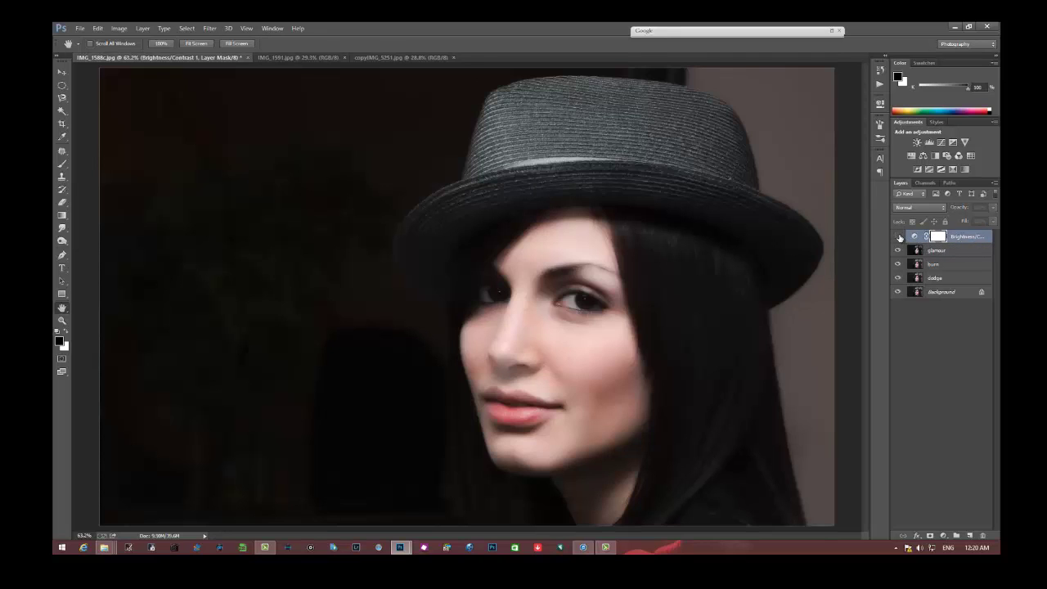
click(899, 236)
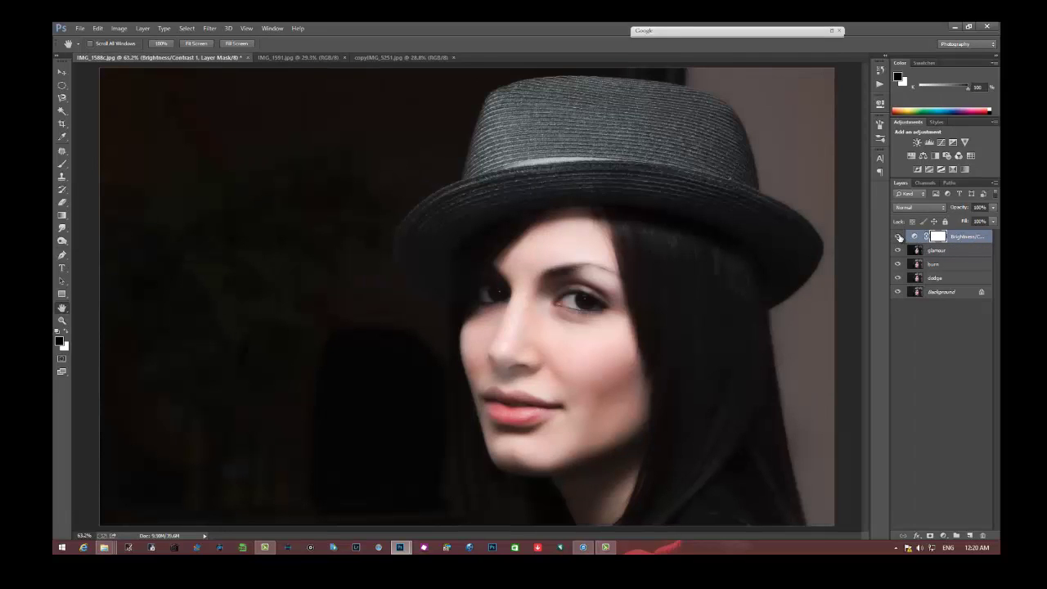
click(899, 237)
click(899, 236)
click(949, 251)
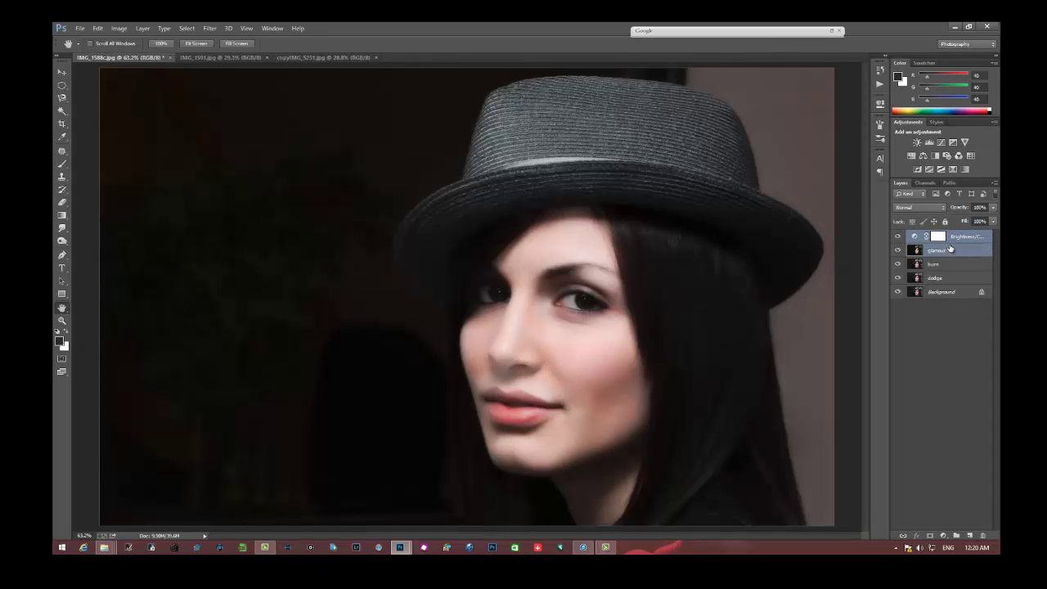
Step: Merge the selected glamour and Brightness/Contrast 1 layers into one layer
right_click(966, 241)
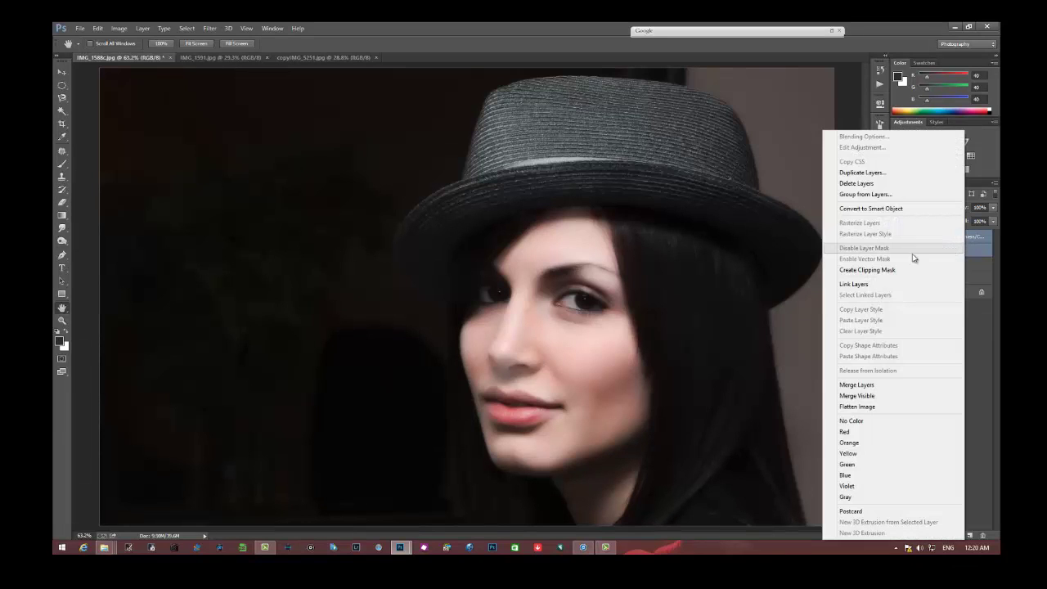
click(863, 386)
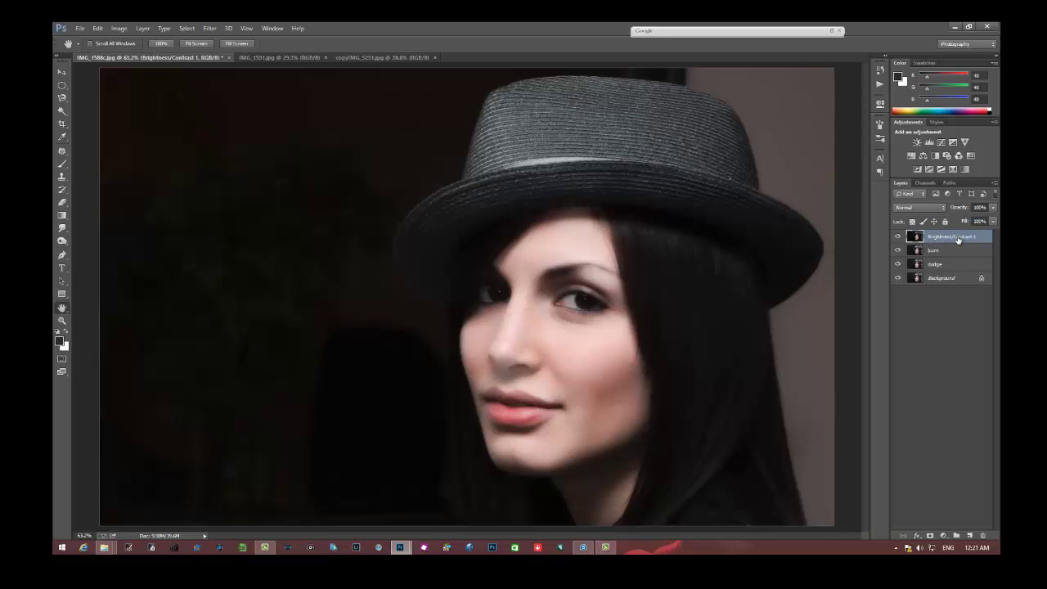
Step: Open Imagenomic Noiseware on the portrait, centre the preview on the face, and show the presets
click(213, 28)
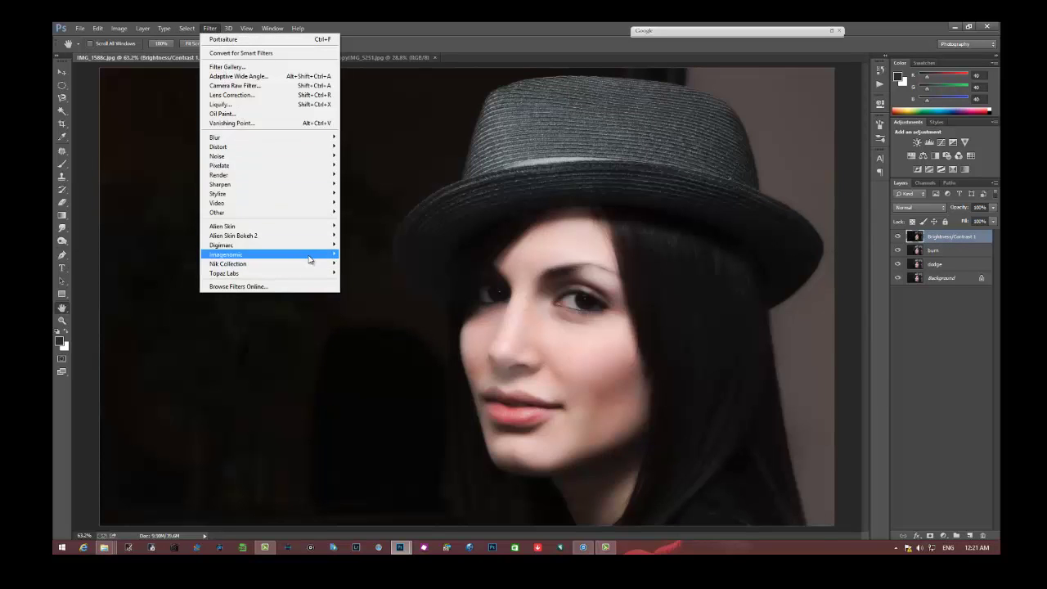
mouse_move(270, 255)
click(356, 254)
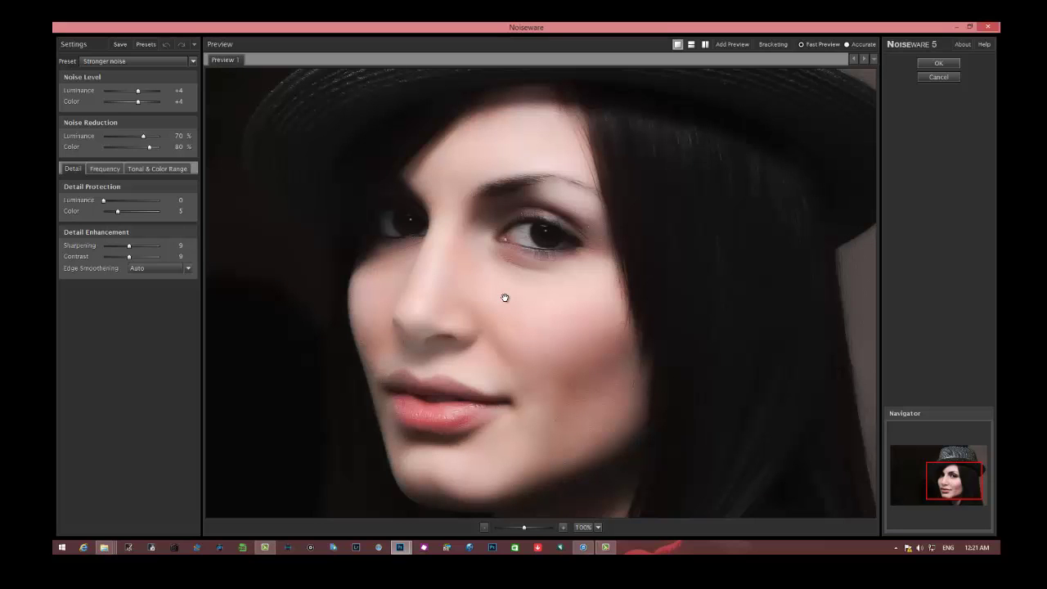
drag(491, 304, 475, 267)
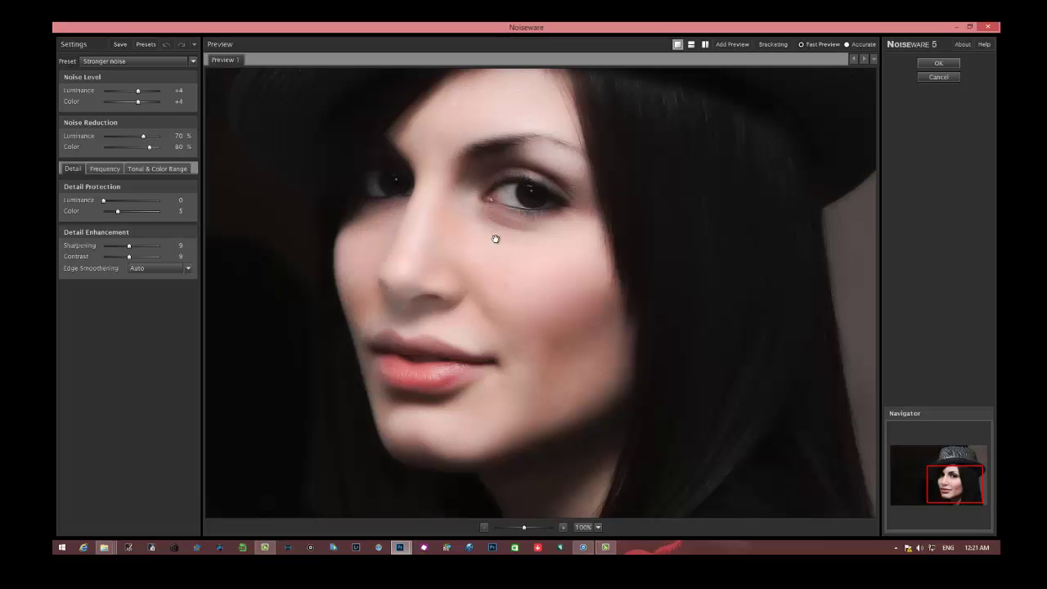
click(191, 61)
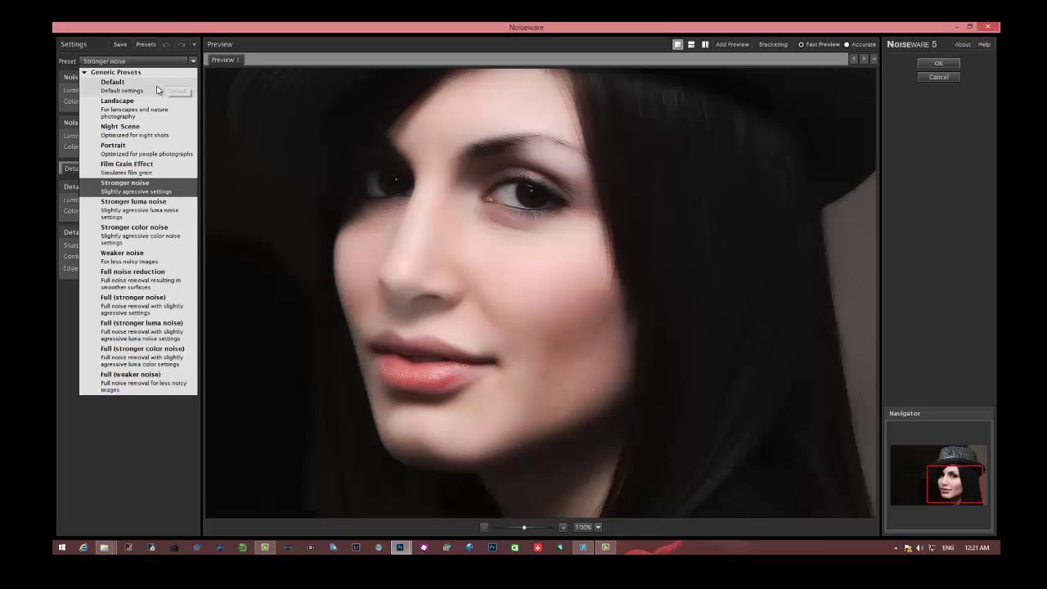
Step: Switch Noiseware to the Portrait preset with edge smoothing set to Auto
click(131, 149)
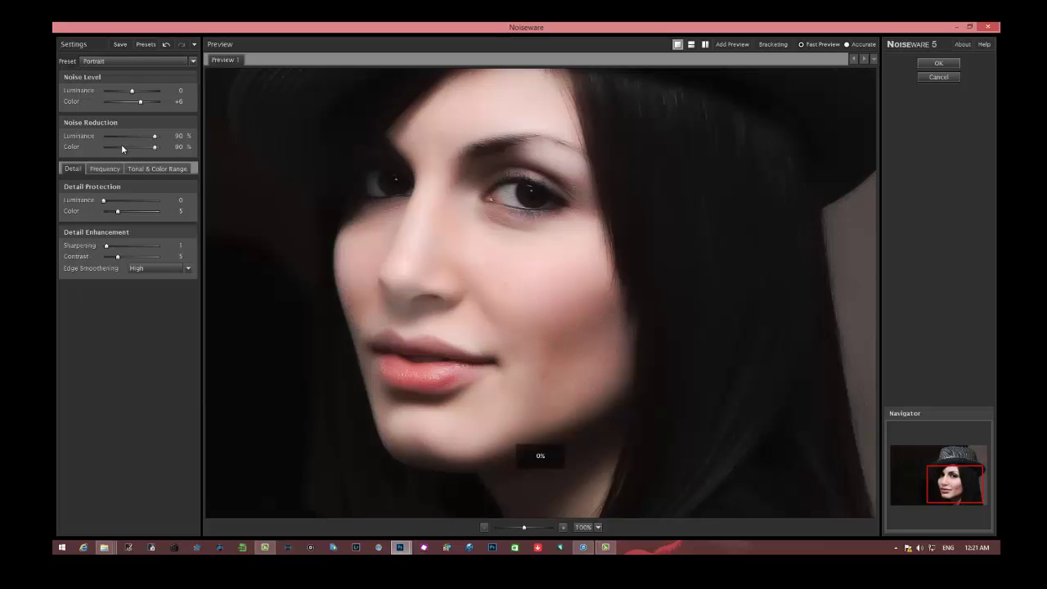
click(120, 246)
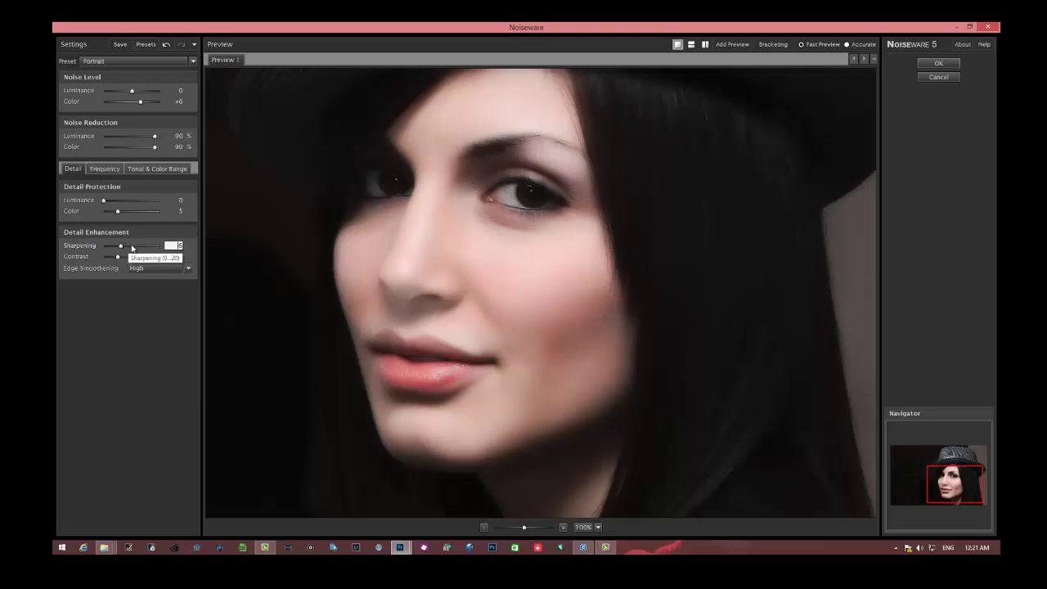
click(132, 245)
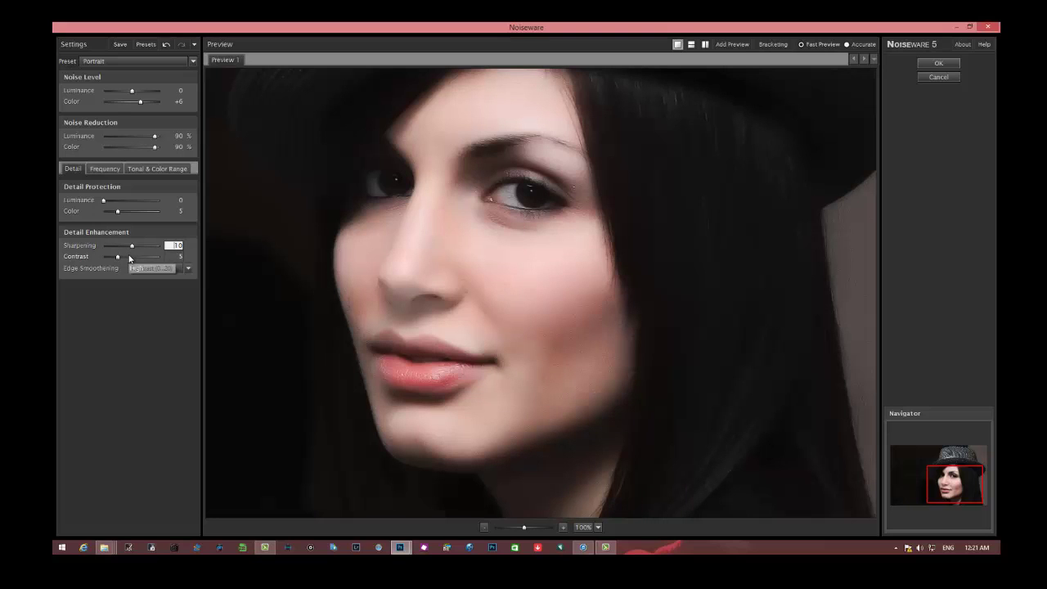
click(186, 269)
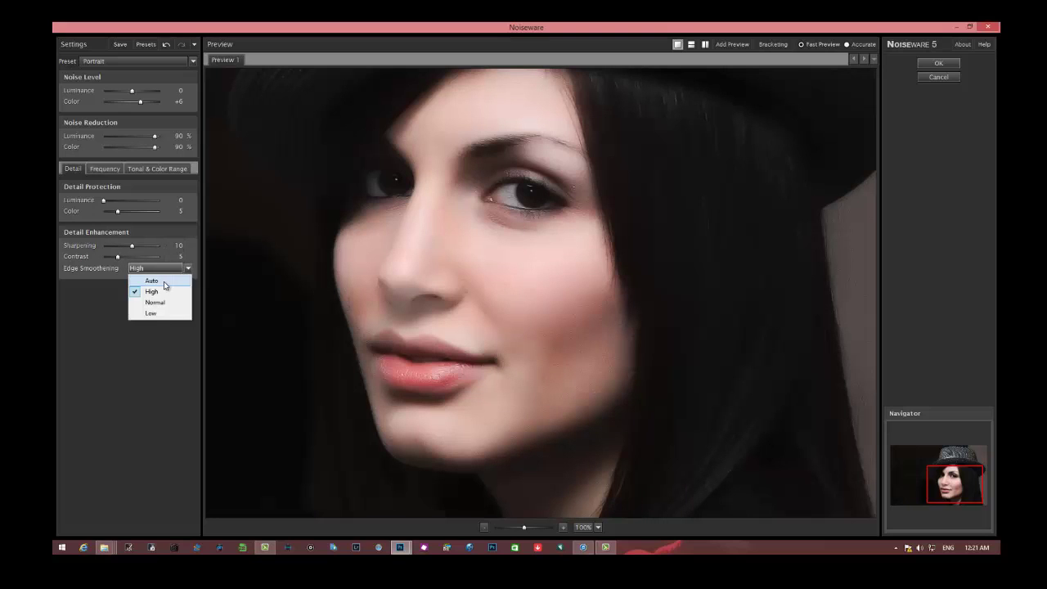
click(151, 281)
Step: Set sharpening 2, contrast 4 and colour detail protection 9, then apply the denoise
click(124, 257)
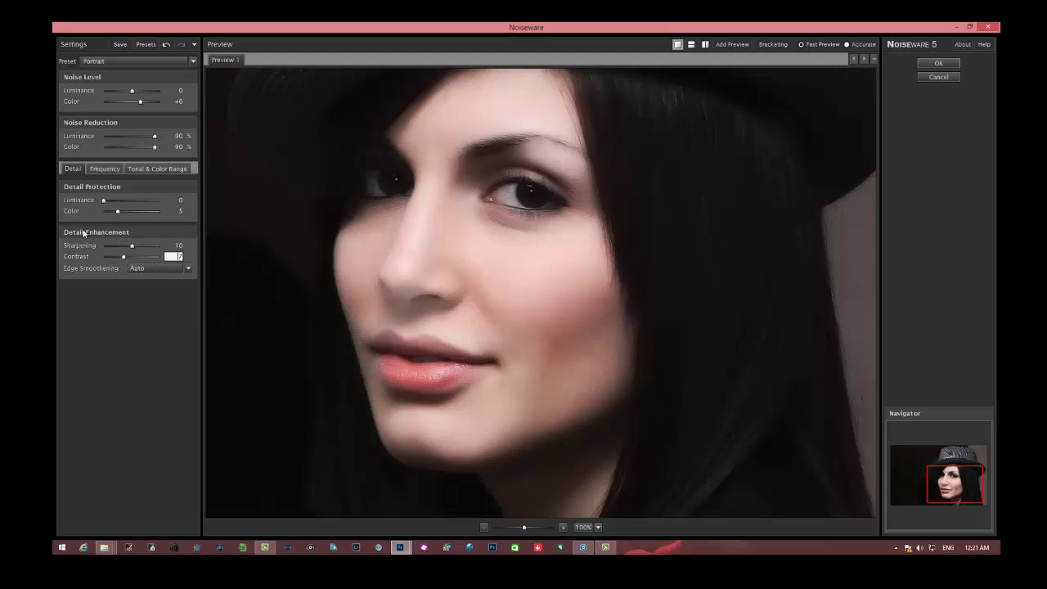
click(114, 246)
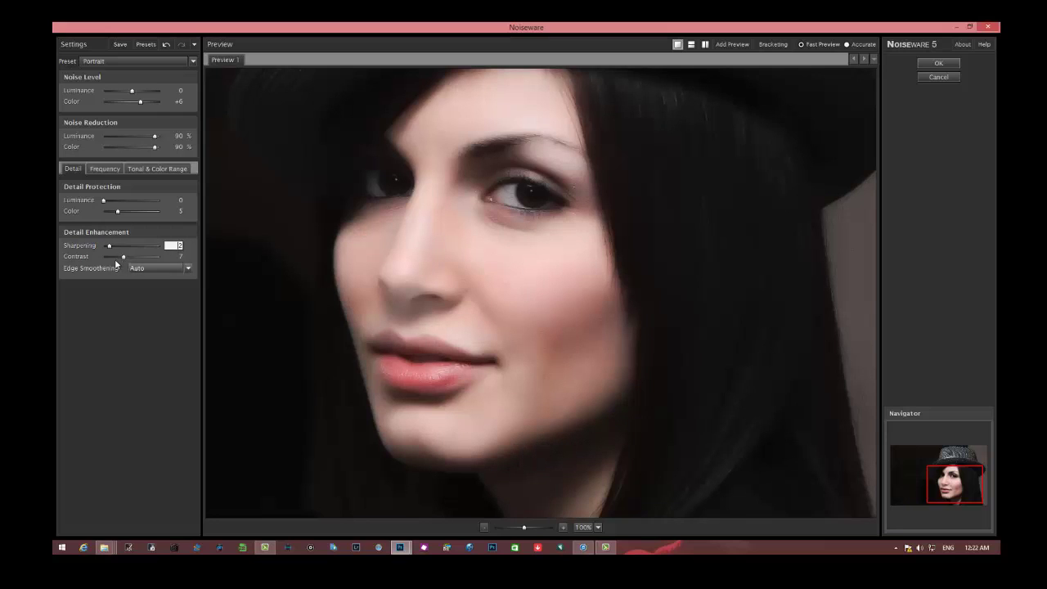
click(114, 257)
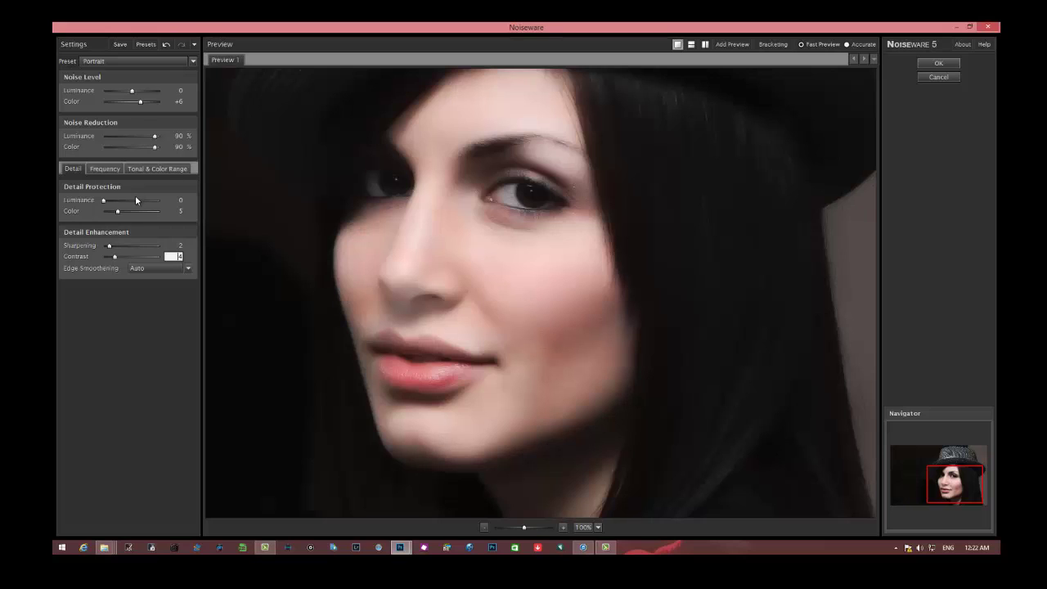
drag(118, 211, 129, 212)
click(948, 65)
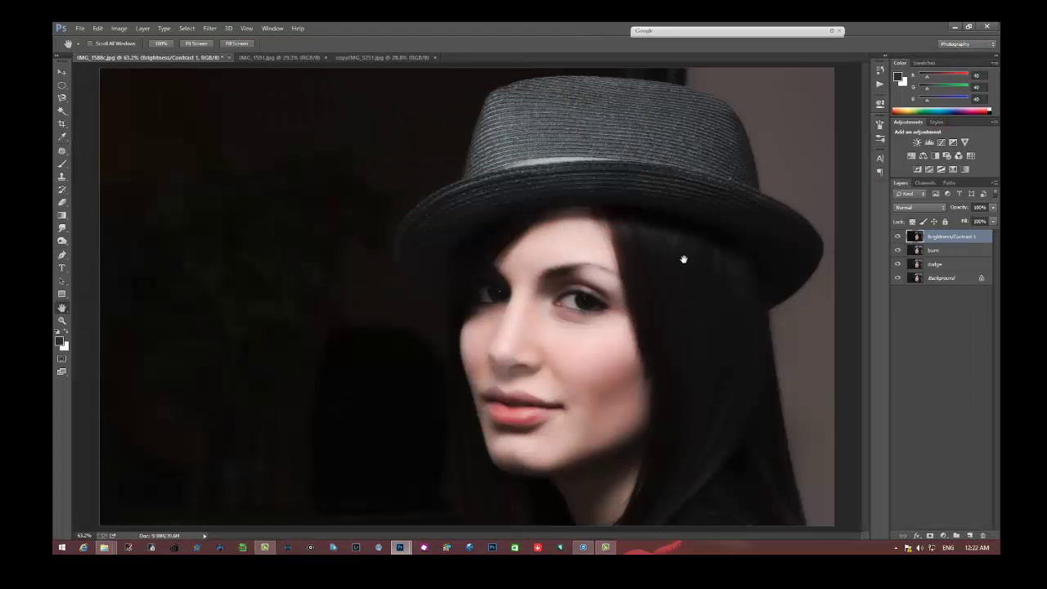
click(899, 236)
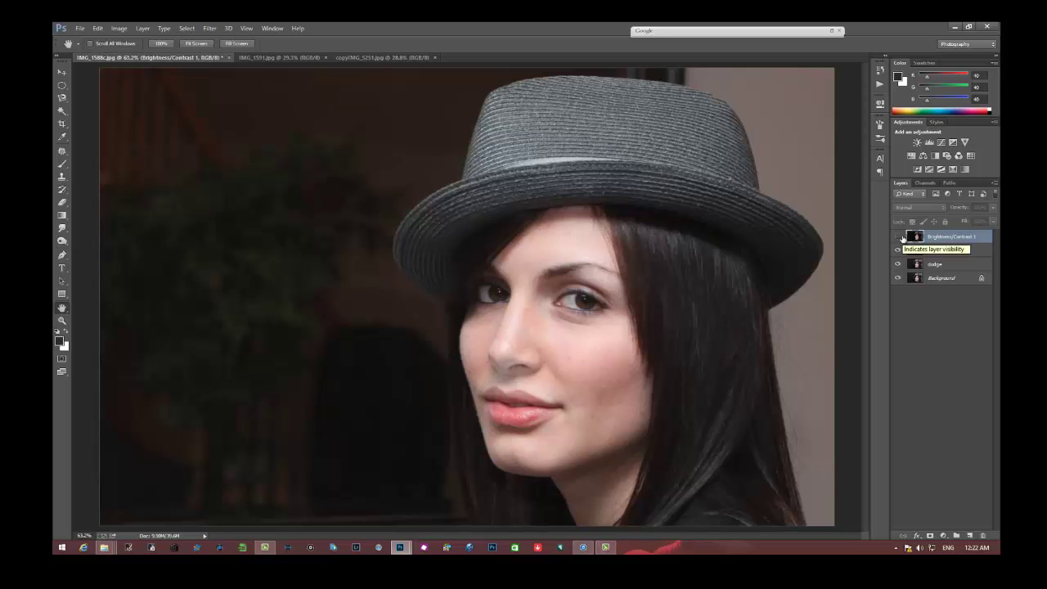
click(899, 236)
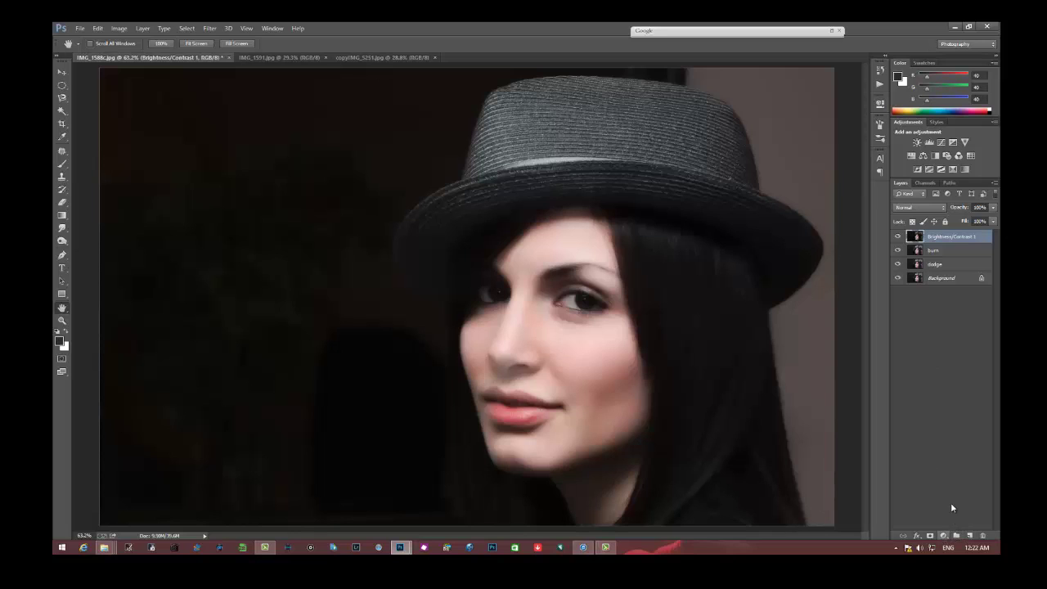
Step: Add a Brightness/Contrast 2 adjustment layer with brightness -15 and contrast 4
click(943, 537)
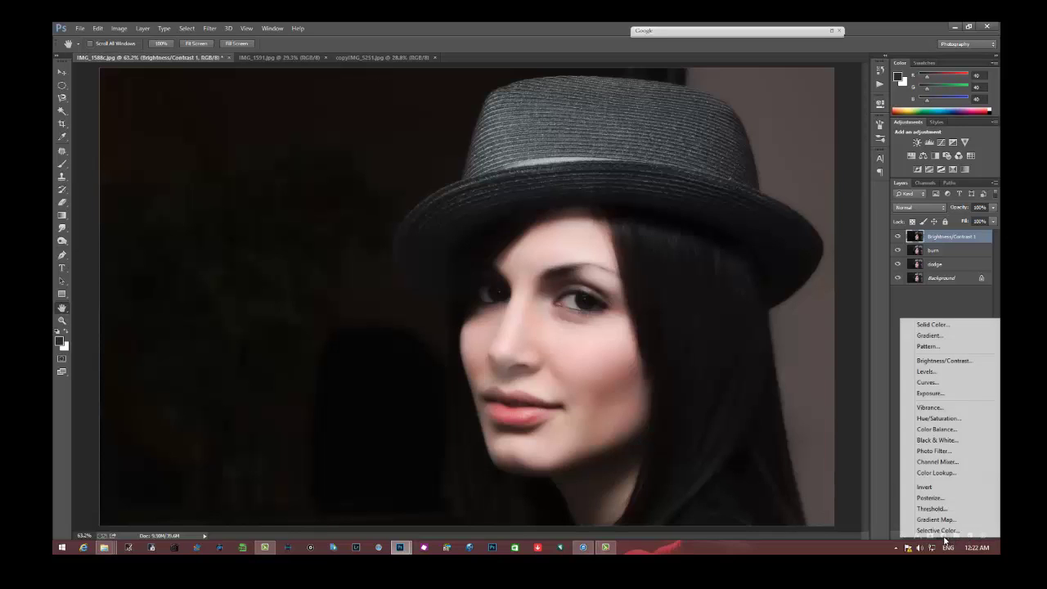
click(953, 361)
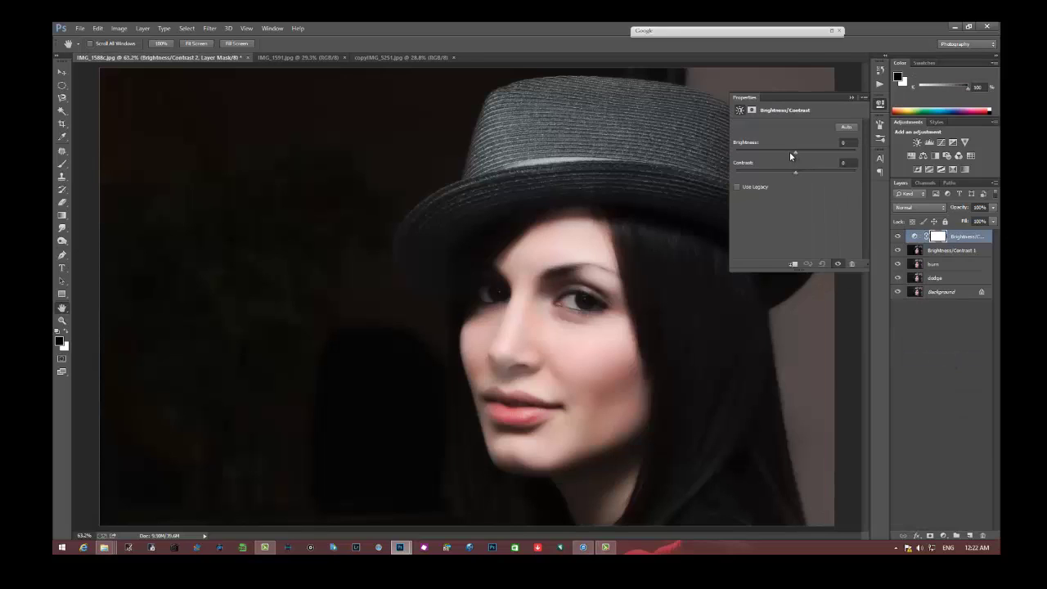
drag(791, 153, 790, 153)
drag(794, 173, 798, 173)
click(852, 98)
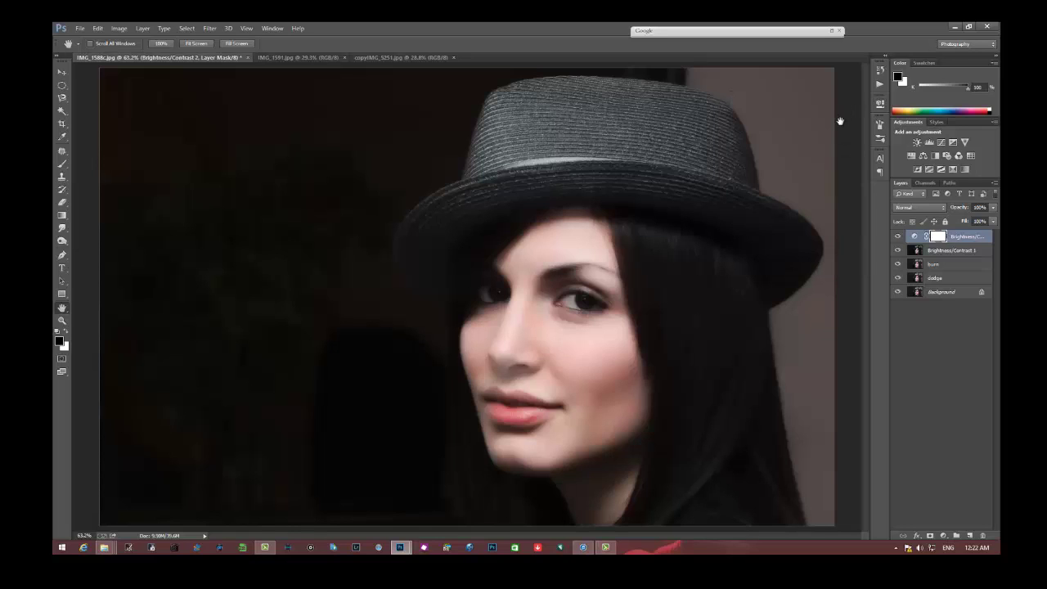
Step: Toggle the new layer's visibility to compare, then also select Brightness/Contrast 1
click(899, 235)
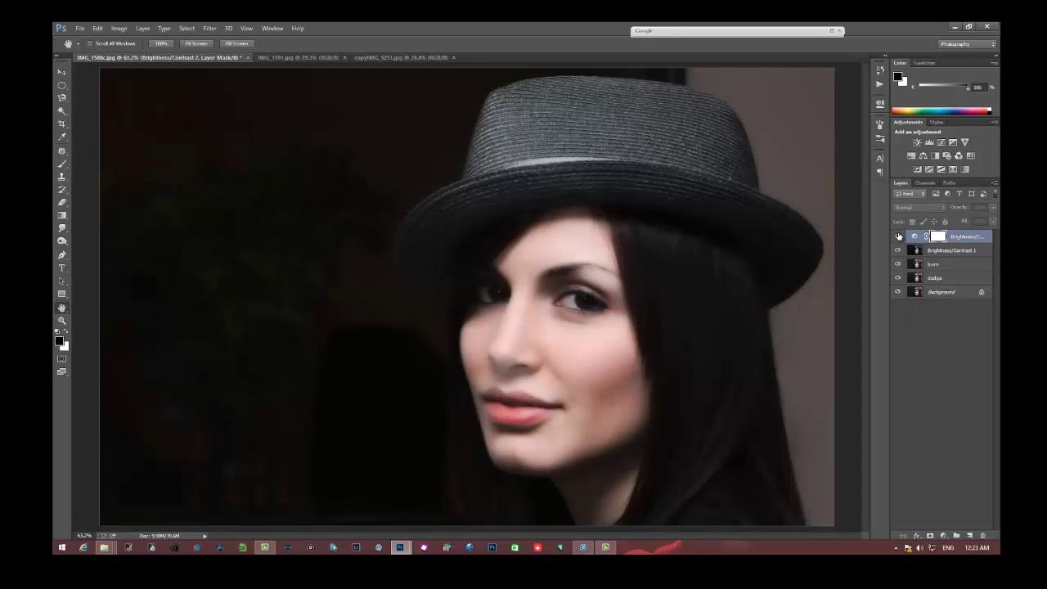
click(899, 235)
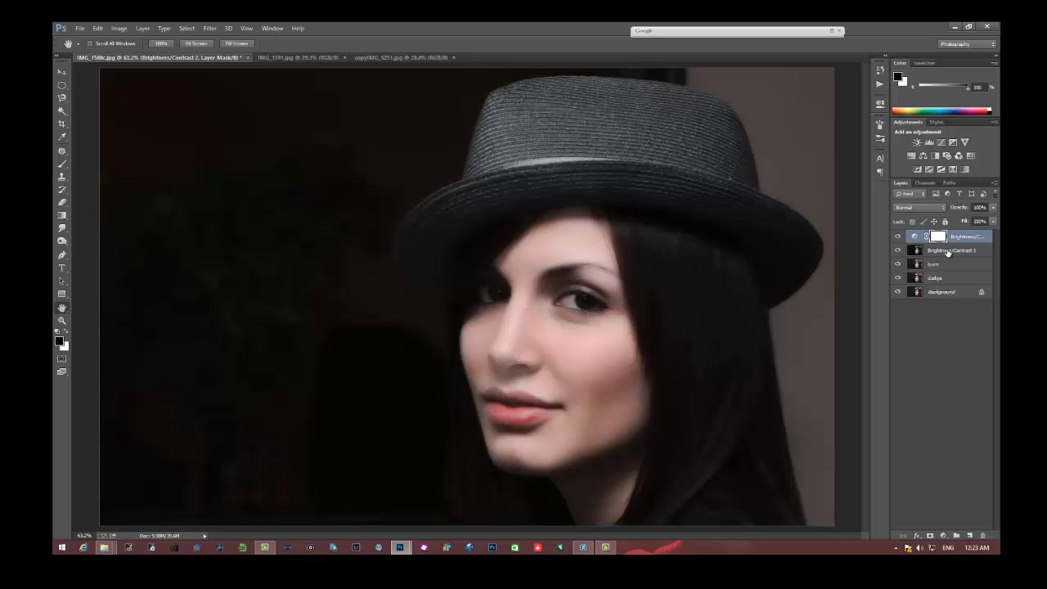
shift+click(947, 251)
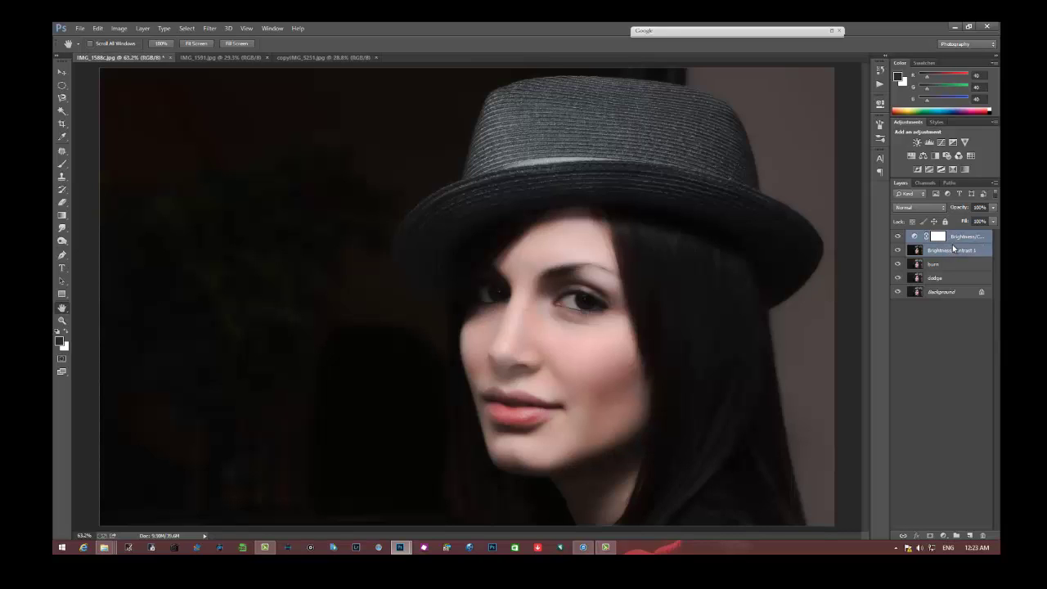
Step: Merge both Brightness/Contrast layers into Brightness/Contrast 2 and toggle it to compare
right_click(953, 249)
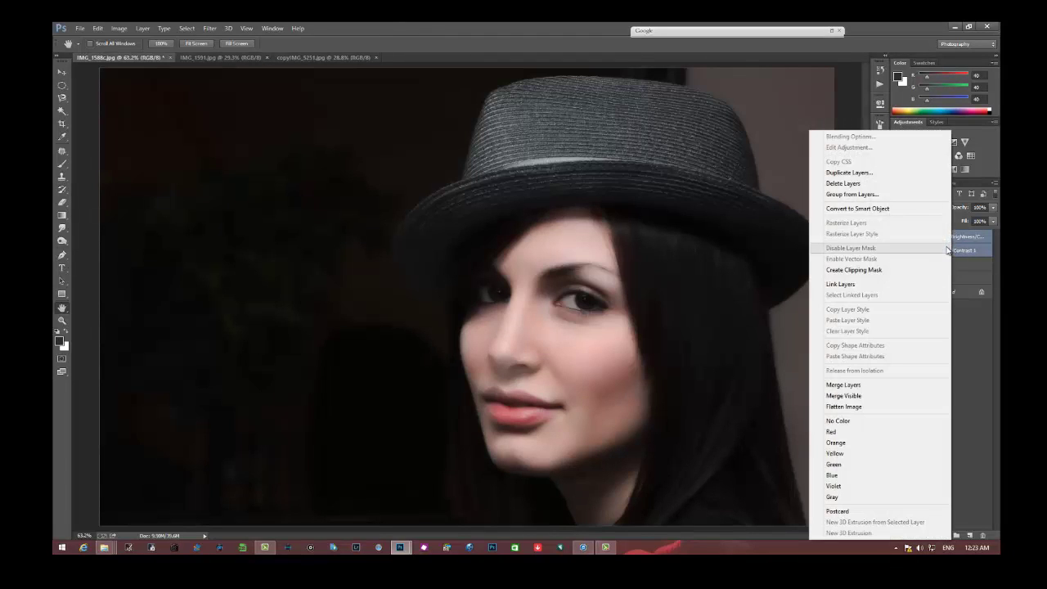
click(855, 386)
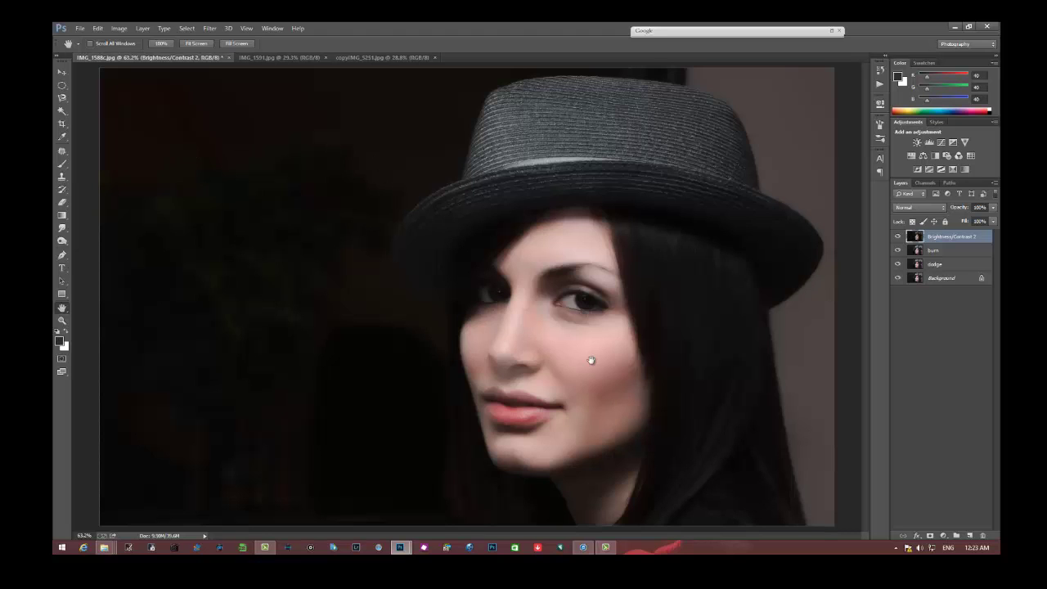
click(897, 237)
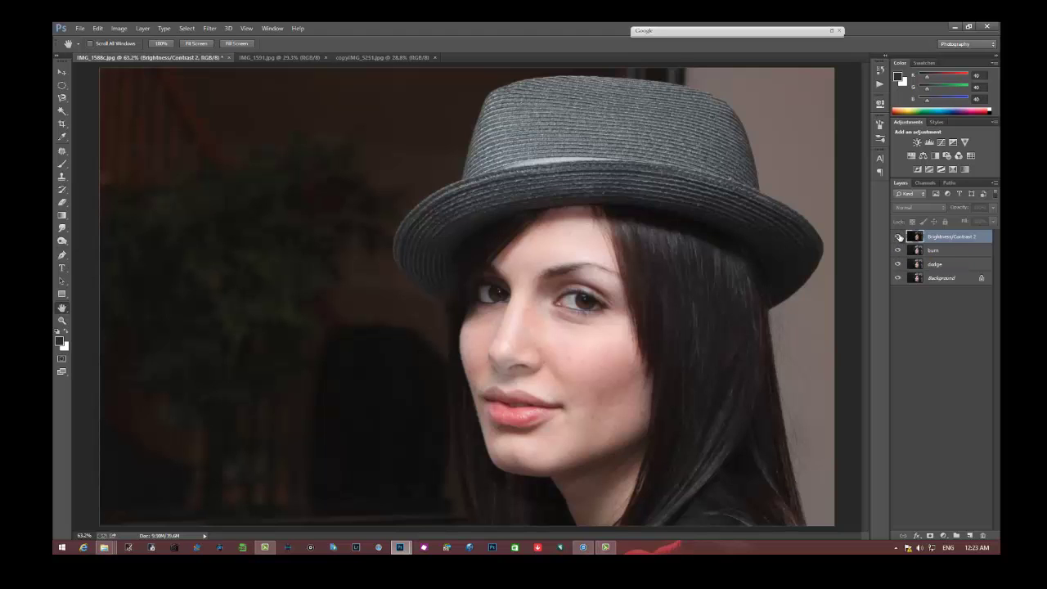
click(899, 237)
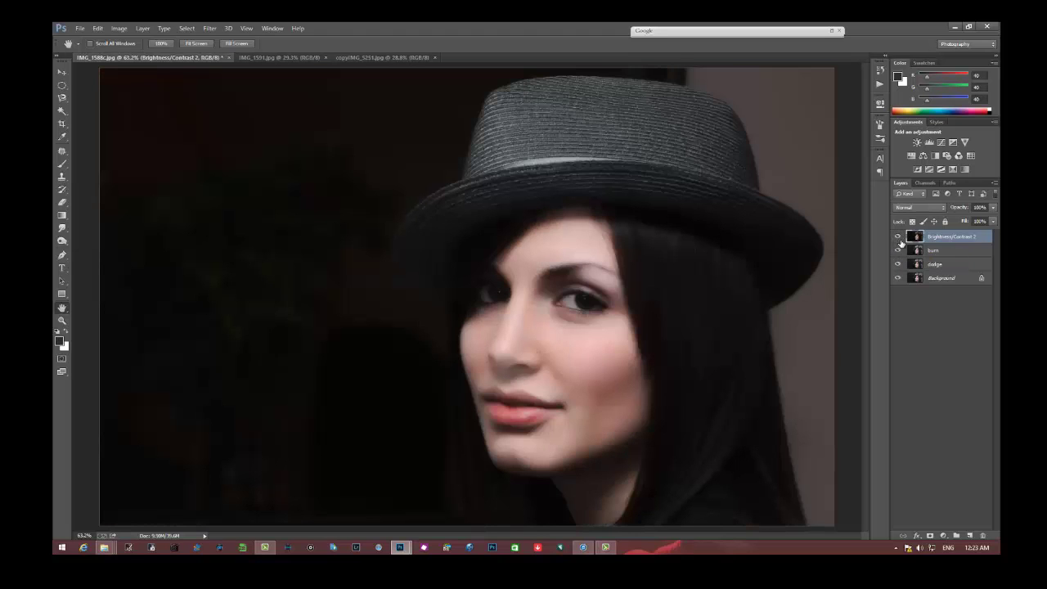
Step: Duplicate the Brightness/Contrast 2 layer to create a Brightness/Contrast 2 copy
right_click(952, 238)
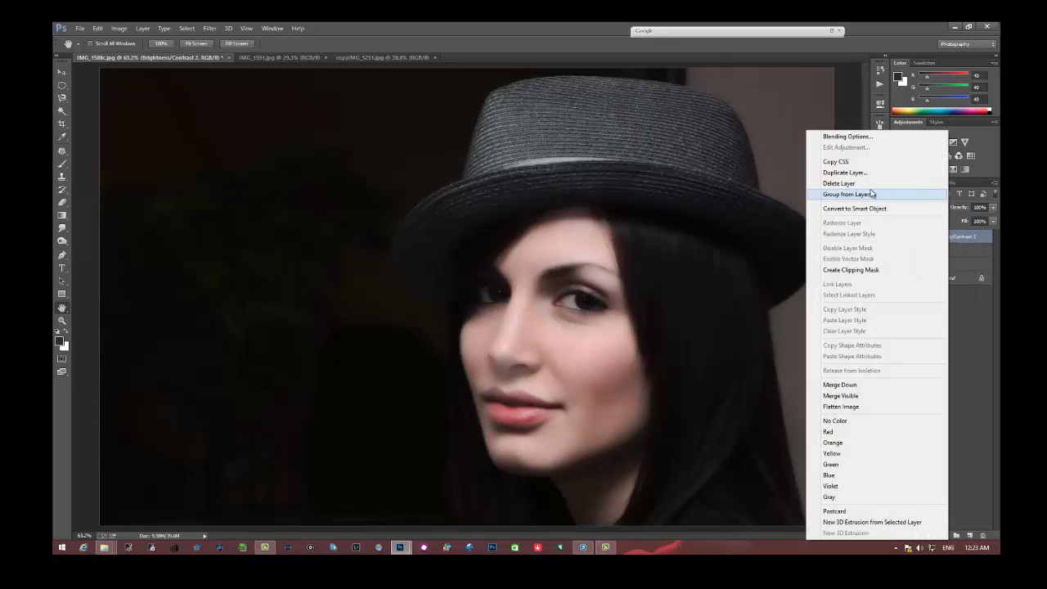
click(837, 173)
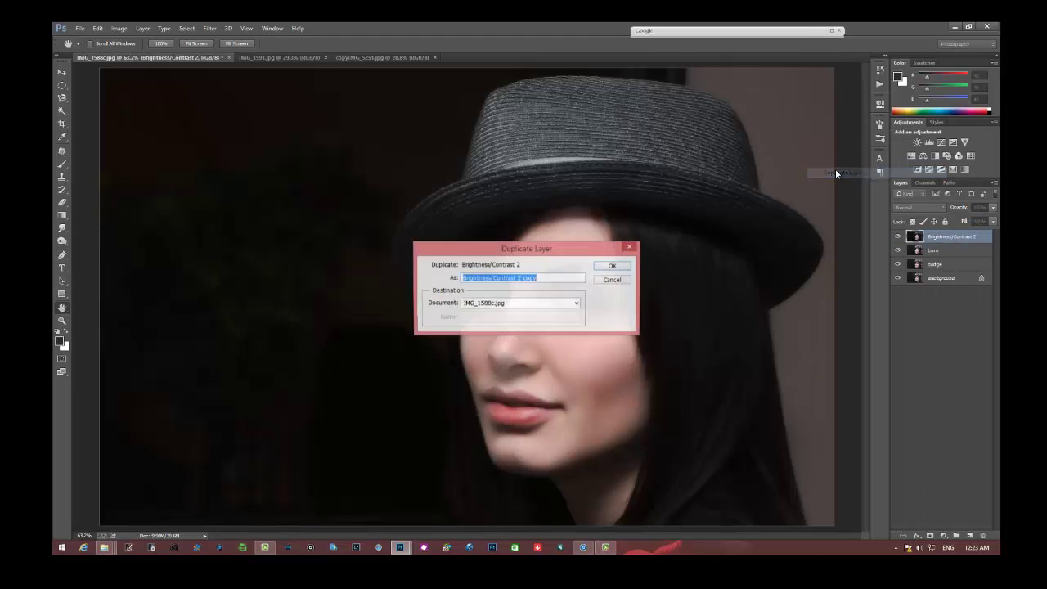
click(612, 266)
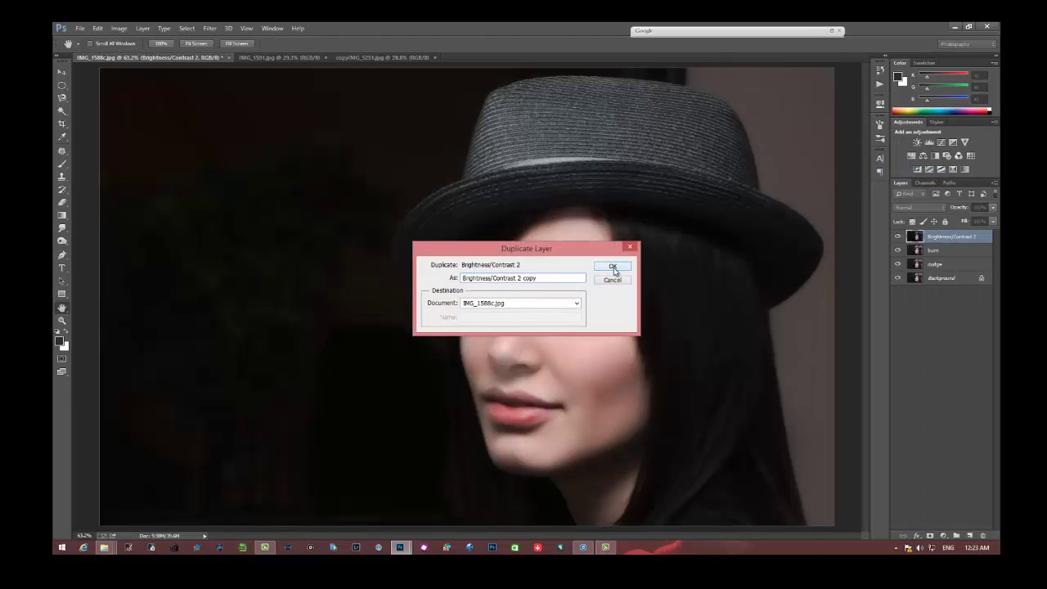
Step: Apply a High Pass filter with a lowered radius to the copy layer
click(208, 30)
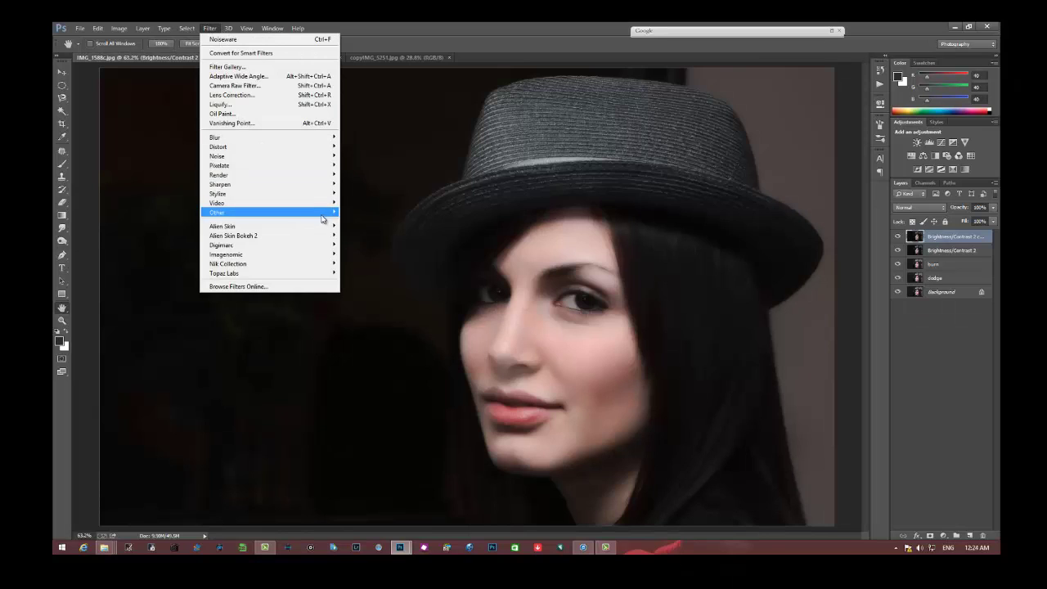
mouse_move(270, 212)
click(365, 222)
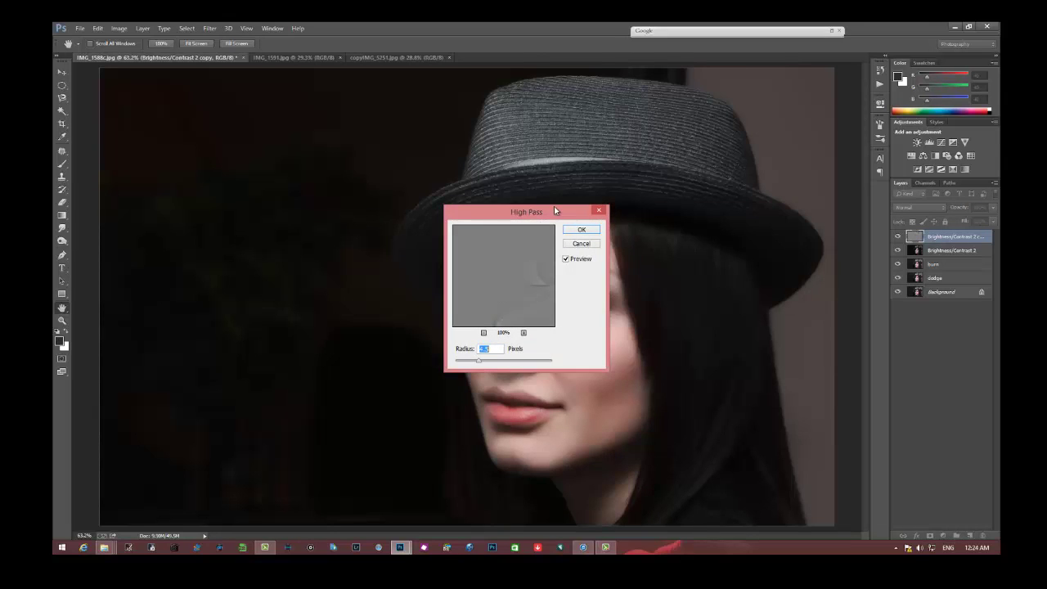
mouse_move(554, 211)
mouse_down()
mouse_move(254, 188)
mouse_move(274, 174)
mouse_up()
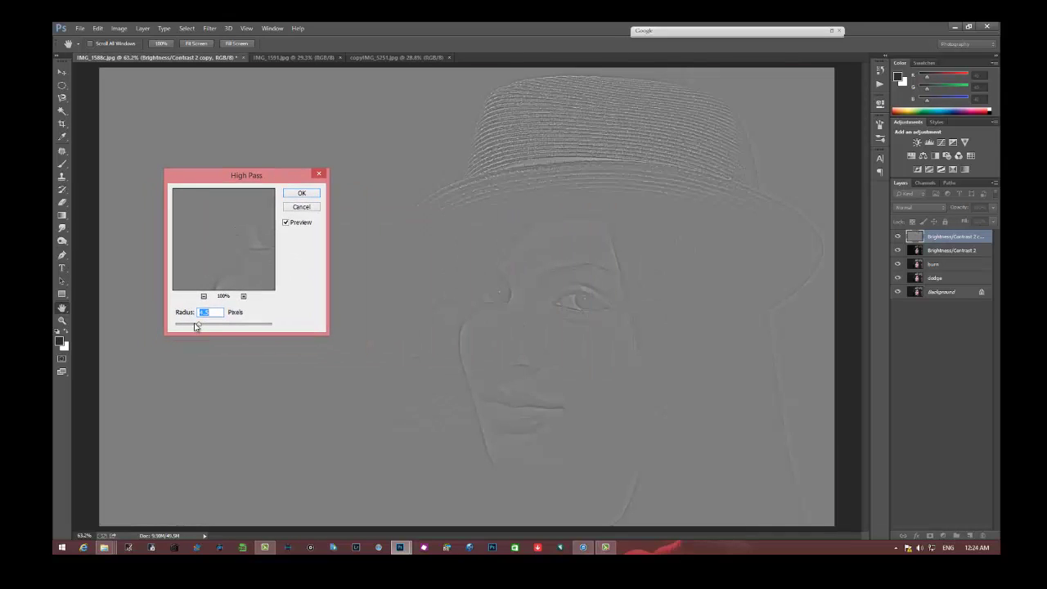
mouse_move(197, 325)
mouse_down()
mouse_move(178, 328)
mouse_move(199, 331)
mouse_up()
click(301, 193)
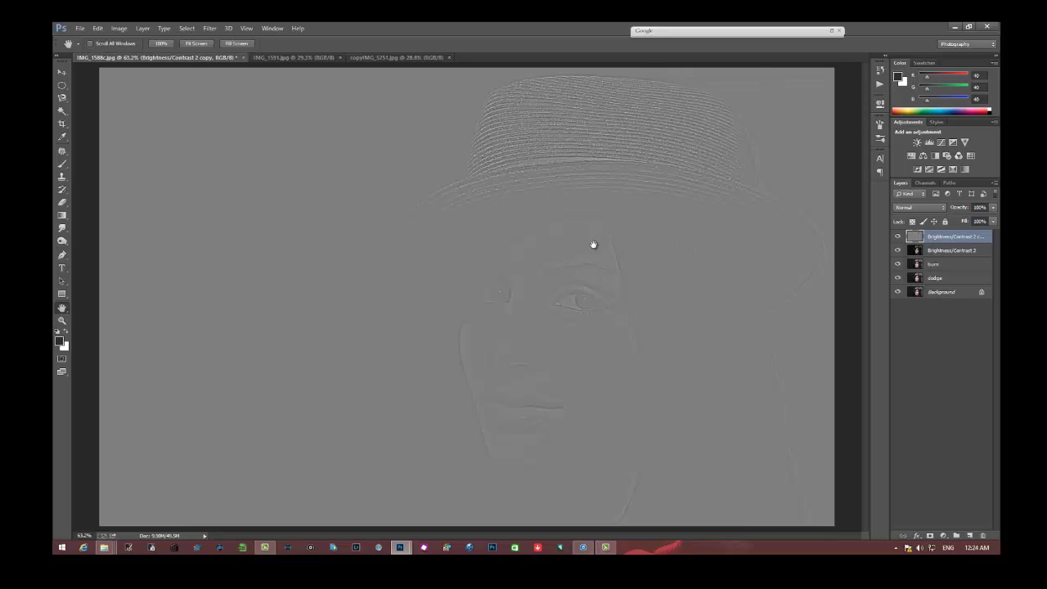
click(941, 209)
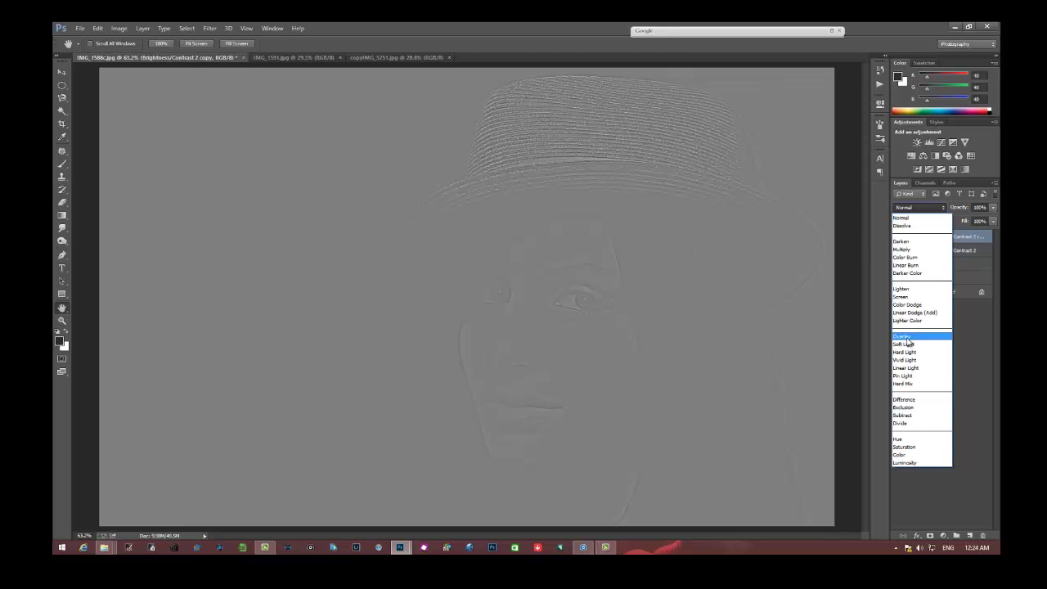
click(904, 336)
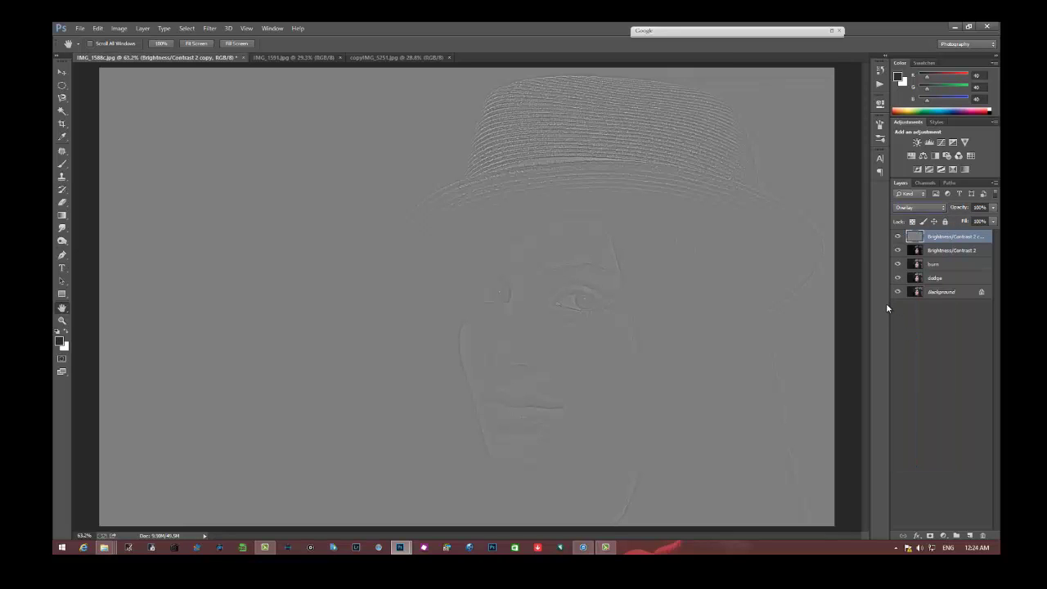
click(899, 236)
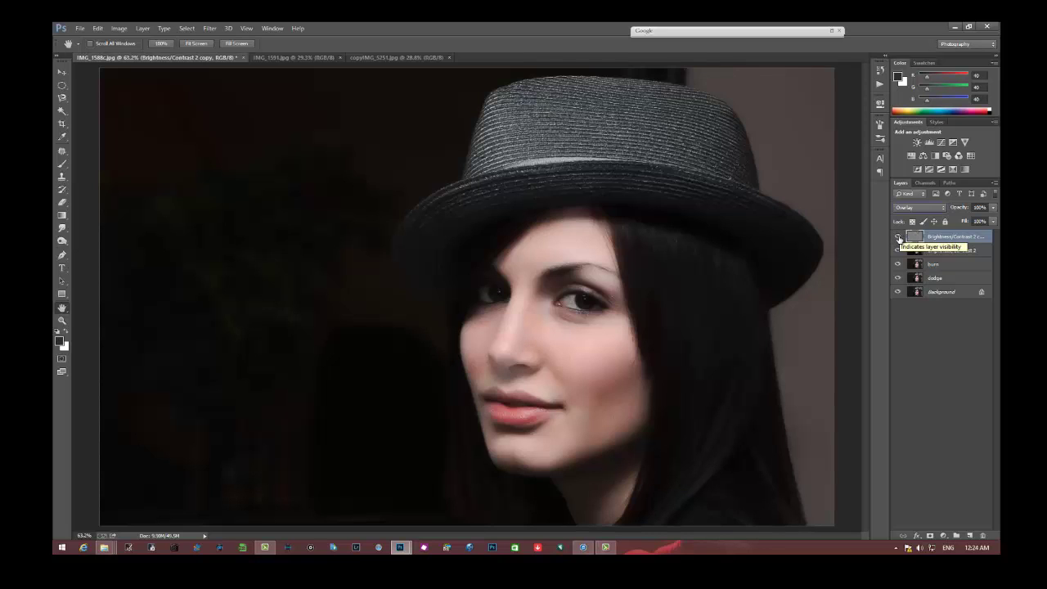
click(899, 237)
click(899, 236)
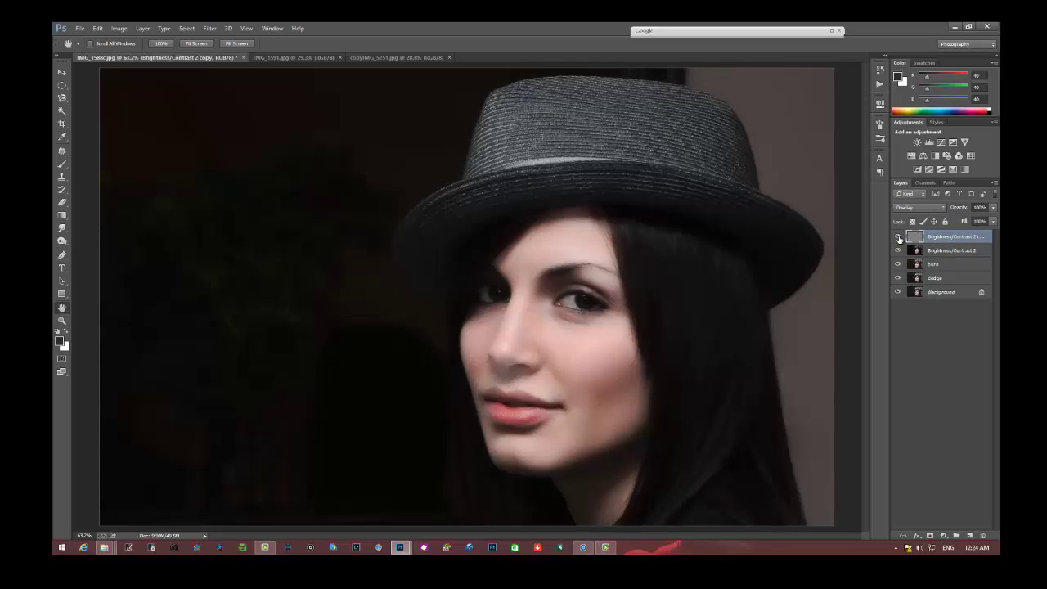
click(899, 237)
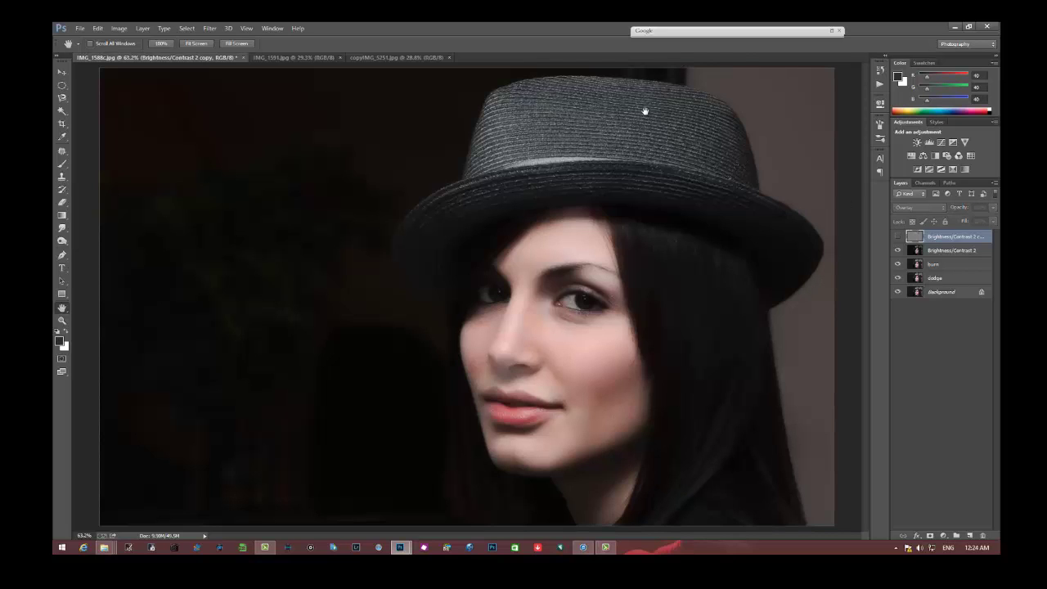
click(900, 237)
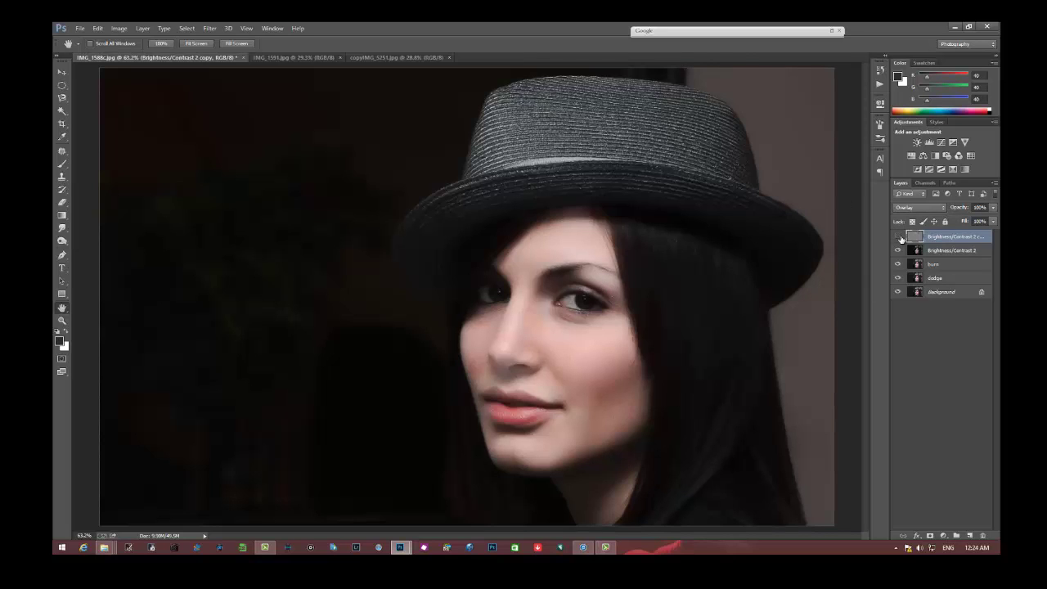
click(900, 237)
click(899, 237)
click(899, 237)
click(900, 237)
click(900, 237)
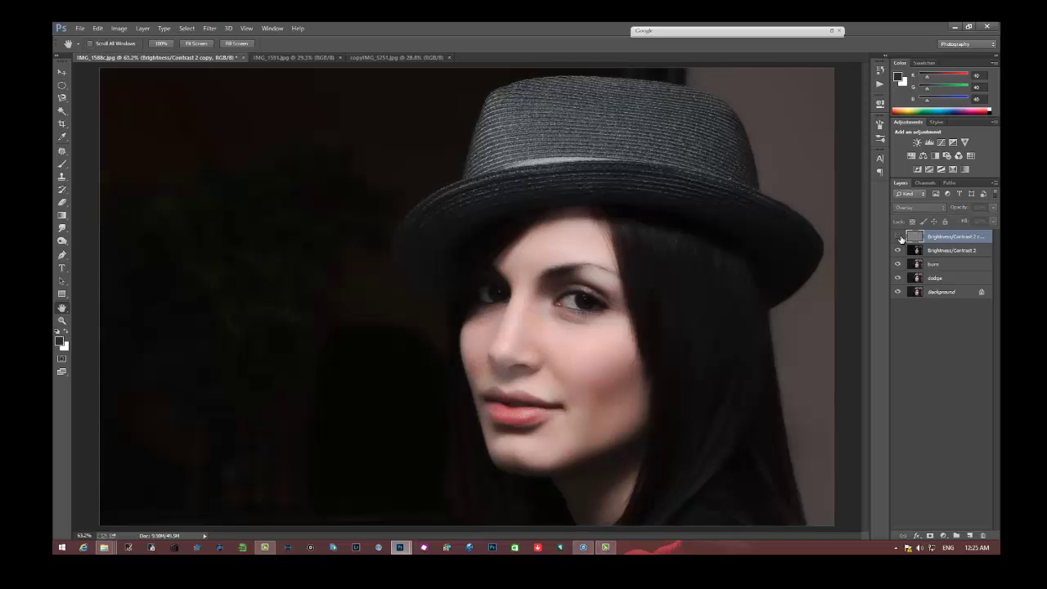
click(900, 237)
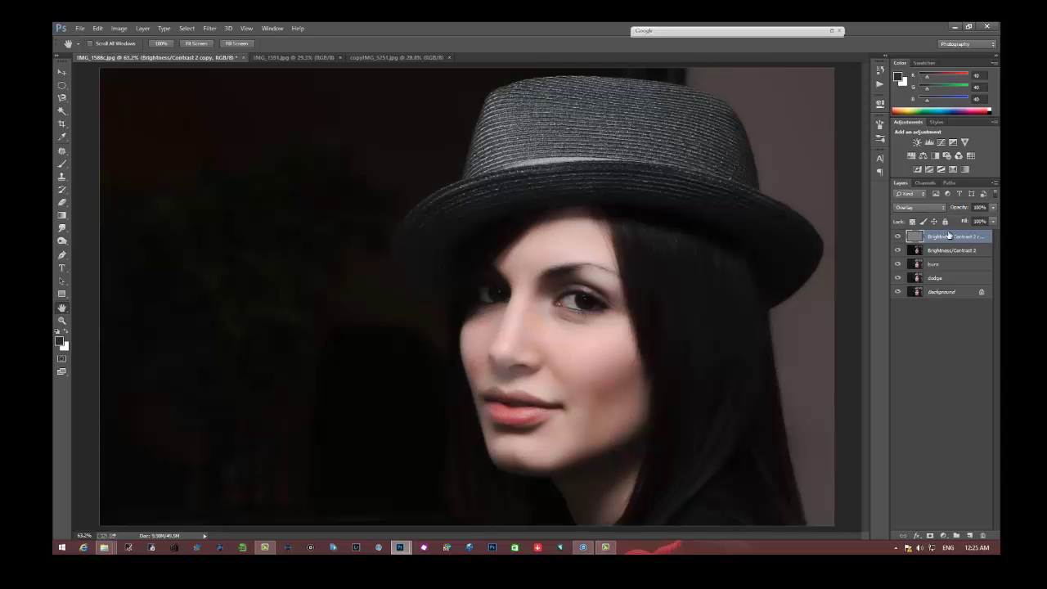
Step: Launch the Imagenomic plug-in, then cancel it to return to the image
click(211, 30)
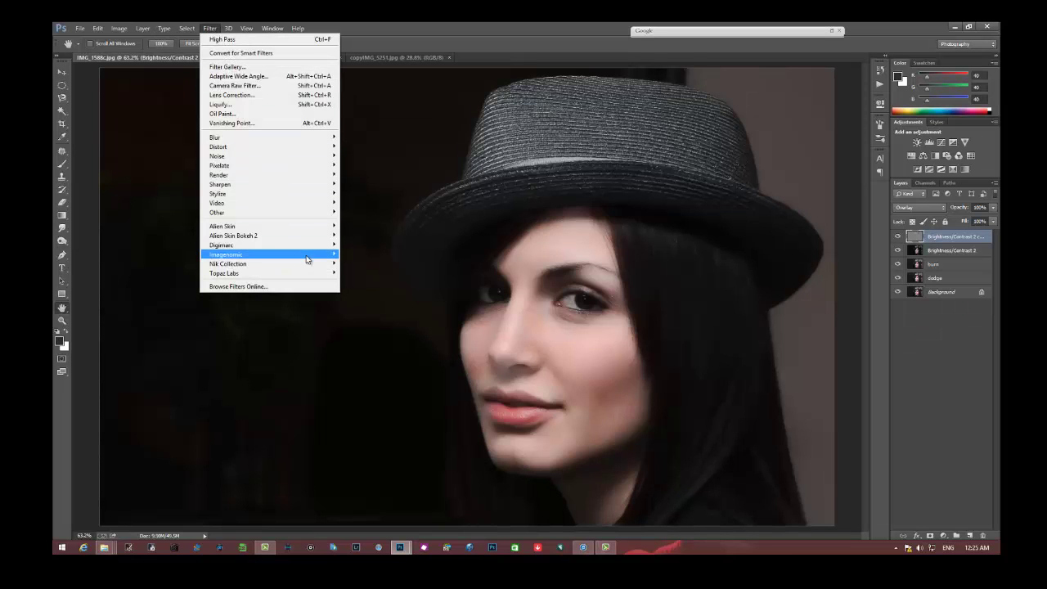
mouse_move(225, 254)
click(373, 263)
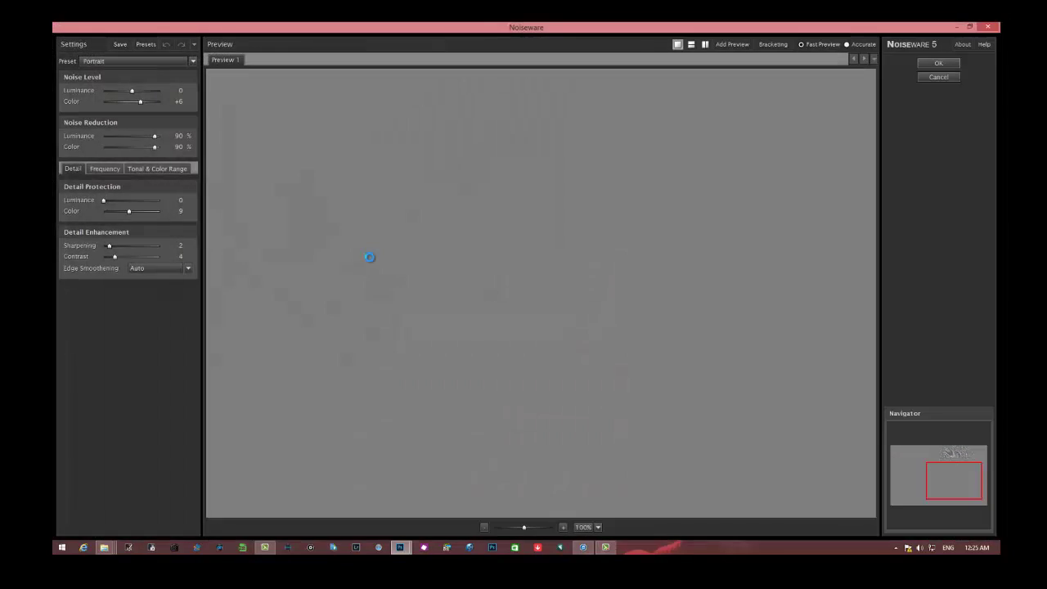
click(949, 77)
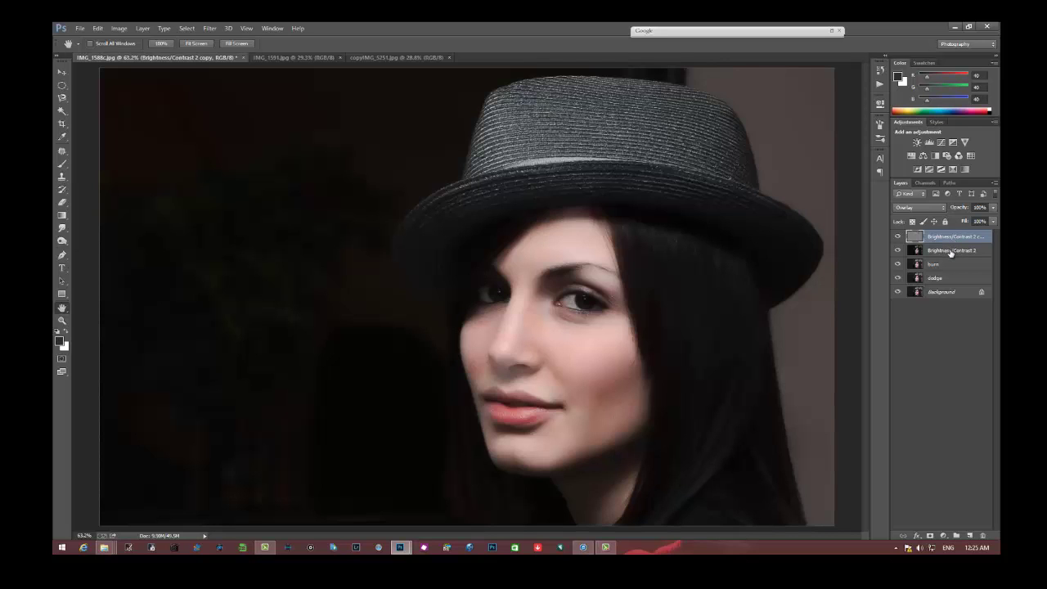
Step: Merge the Overlay sharpening layer with Brightness/Contrast 2 into one layer
shift+click(951, 251)
right_click(951, 243)
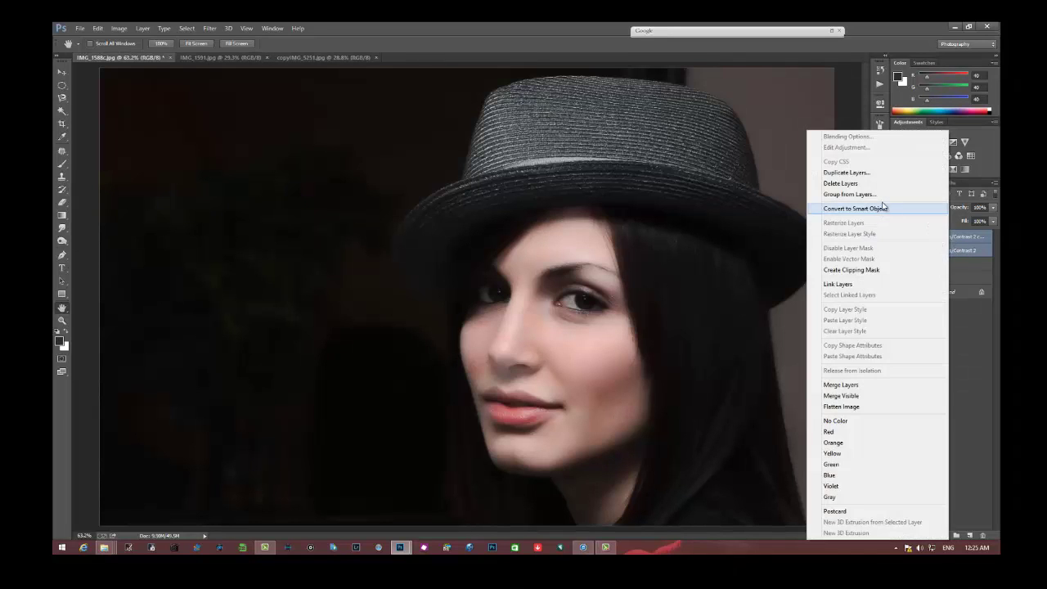
click(846, 384)
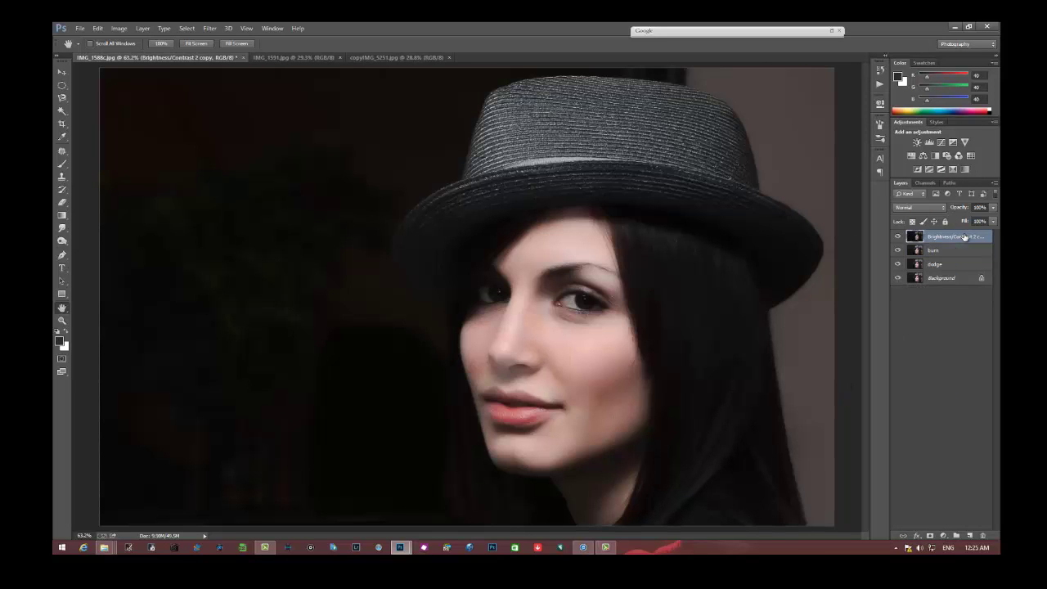
click(214, 28)
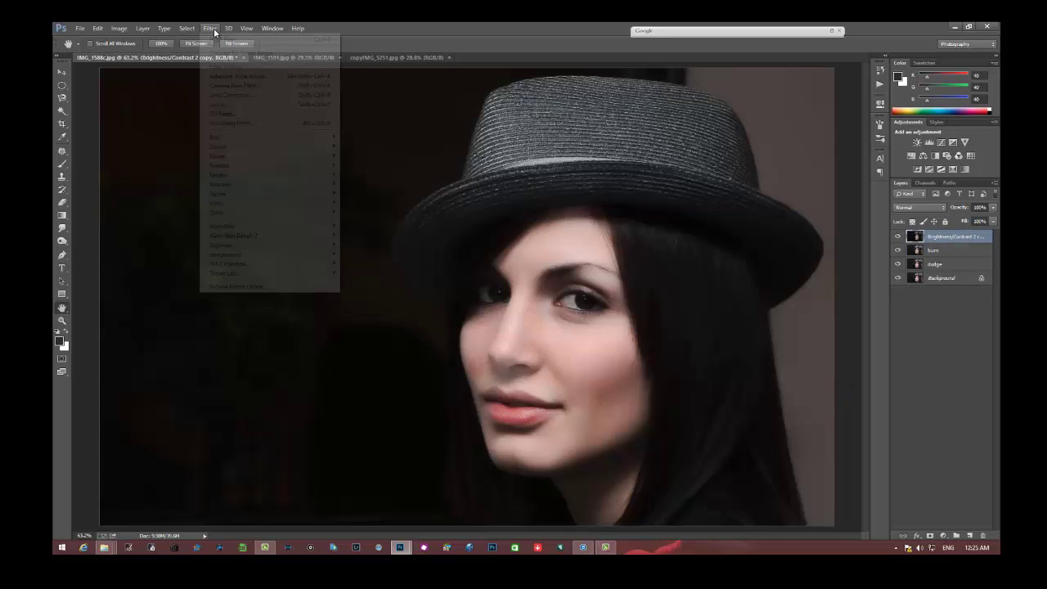
mouse_move(225, 254)
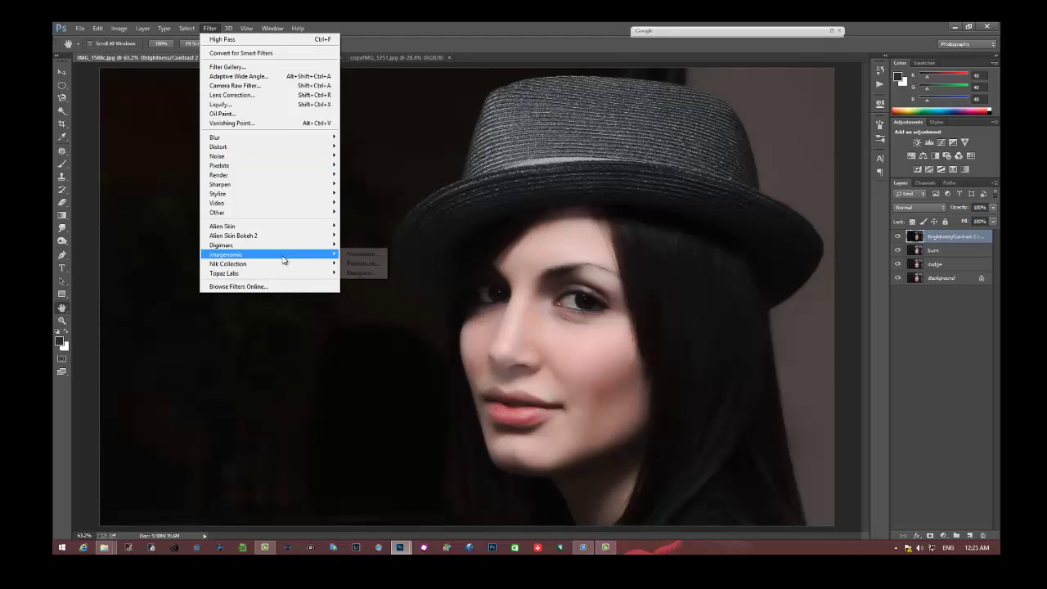
Step: Launch Noiseware, try the Stronger color noise preset, then undo back to Portrait
click(283, 259)
key(Return)
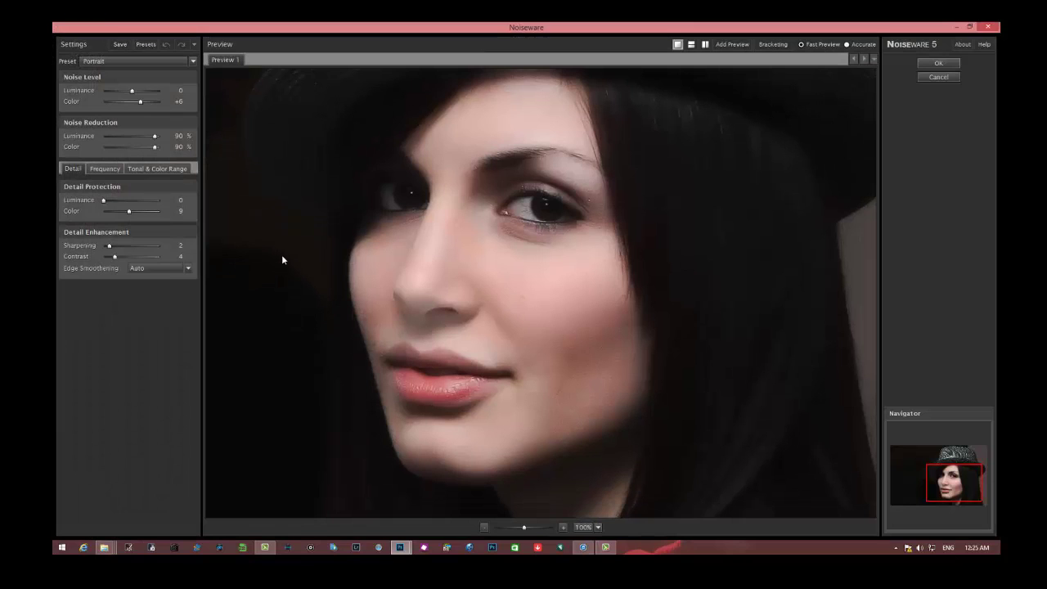
click(193, 61)
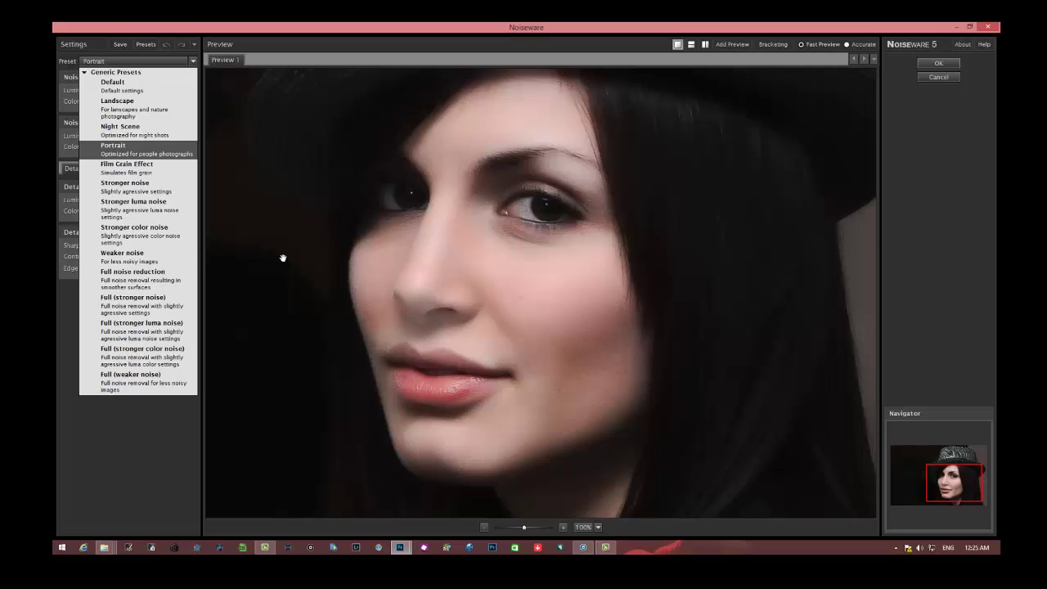
key(Down)
key(Down)
key(Down)
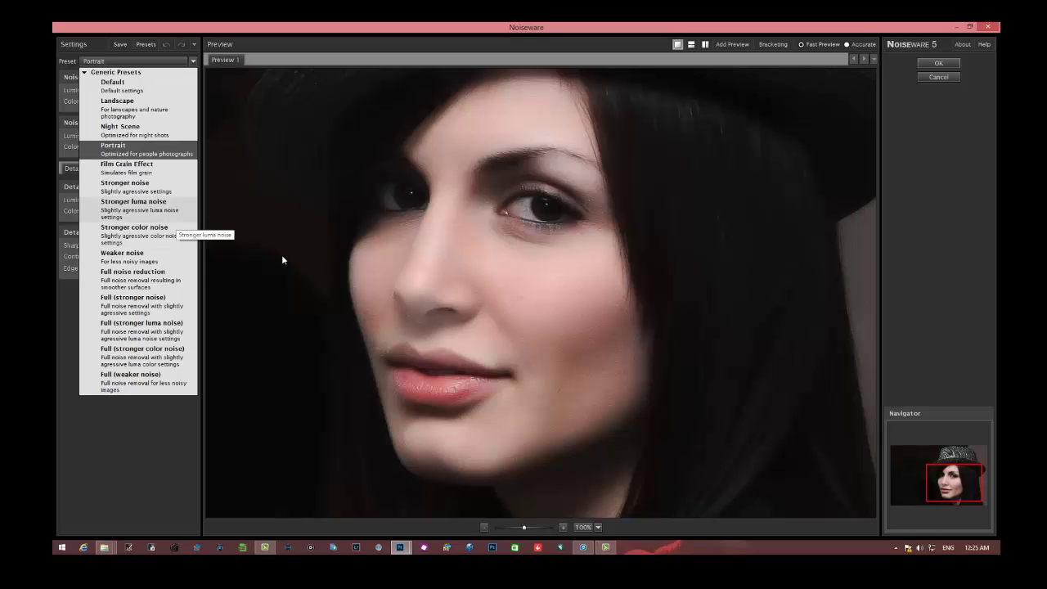
key(Return)
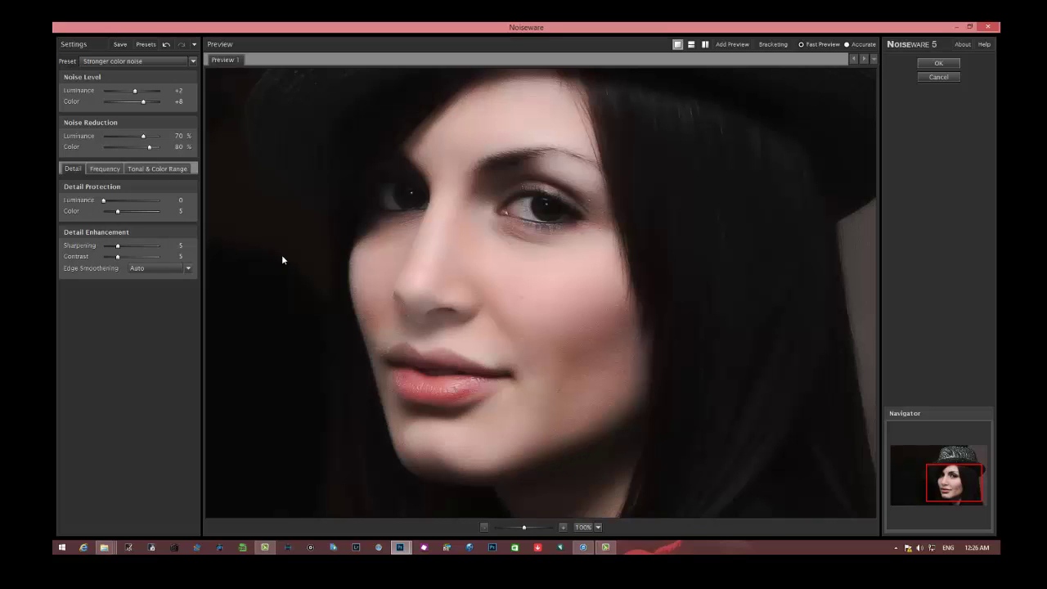
key(ctrl+z)
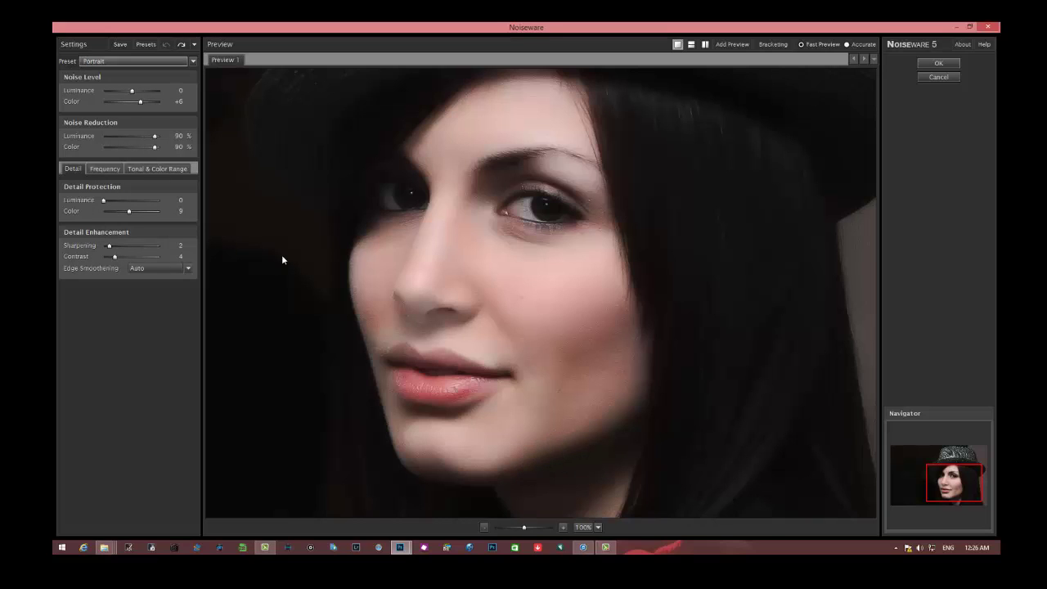
Step: Apply Noiseware's Full noise reduction preset with Sharpening set to 0
key(alt+Down)
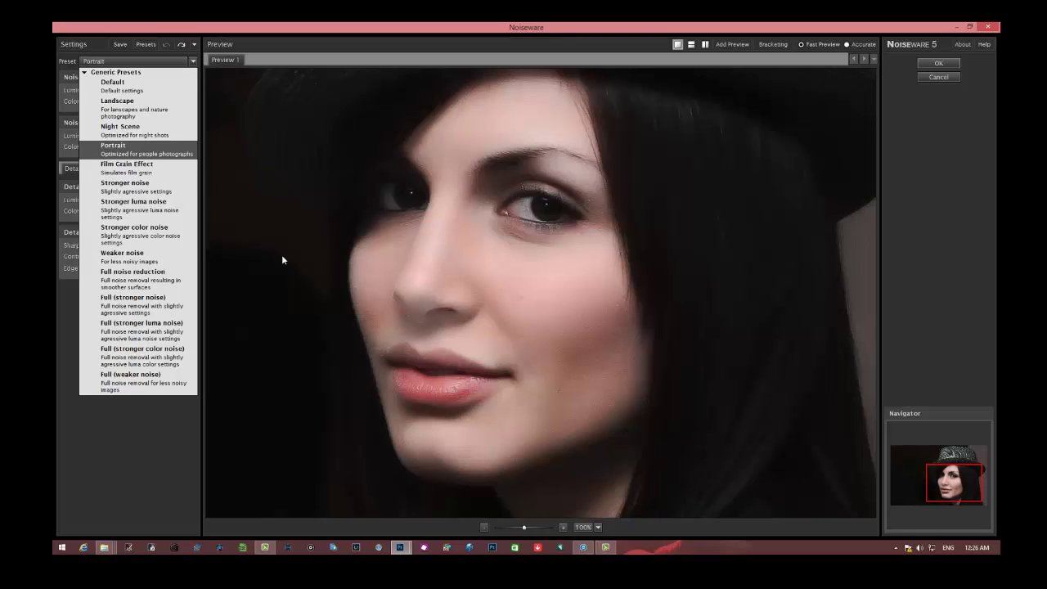
key(Down)
key(Down)
key(Down)
key(Down)
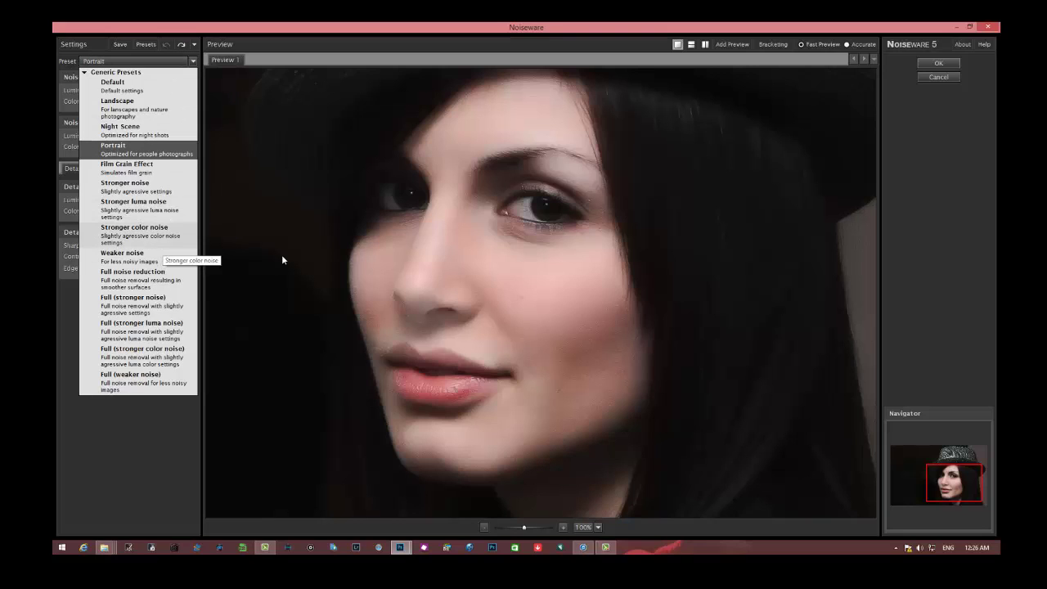
key(Down)
key(Down)
key(Return)
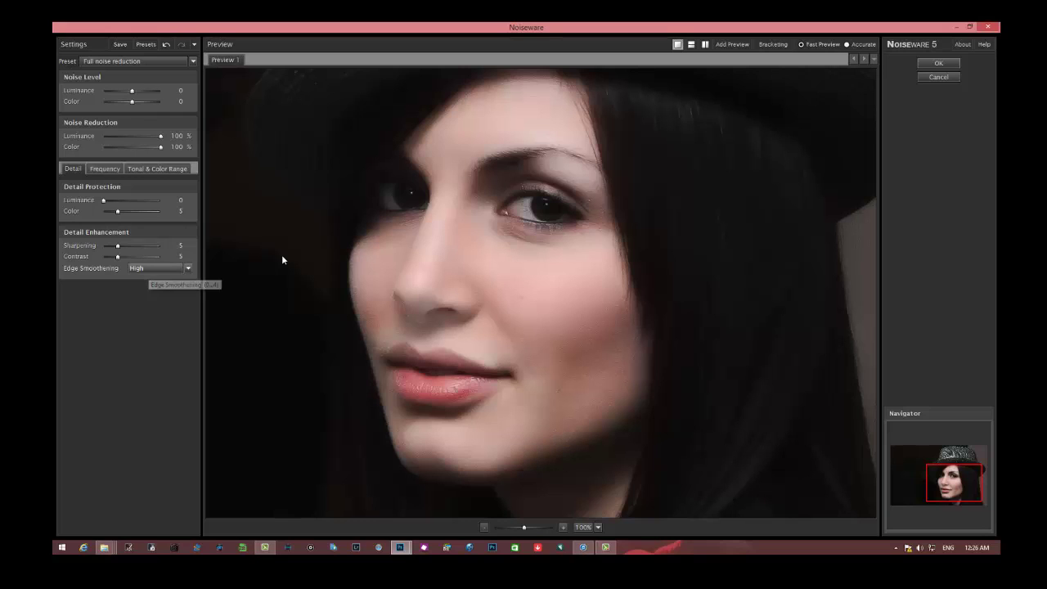
key(shift+Tab)
key(shift+Tab)
text(0)
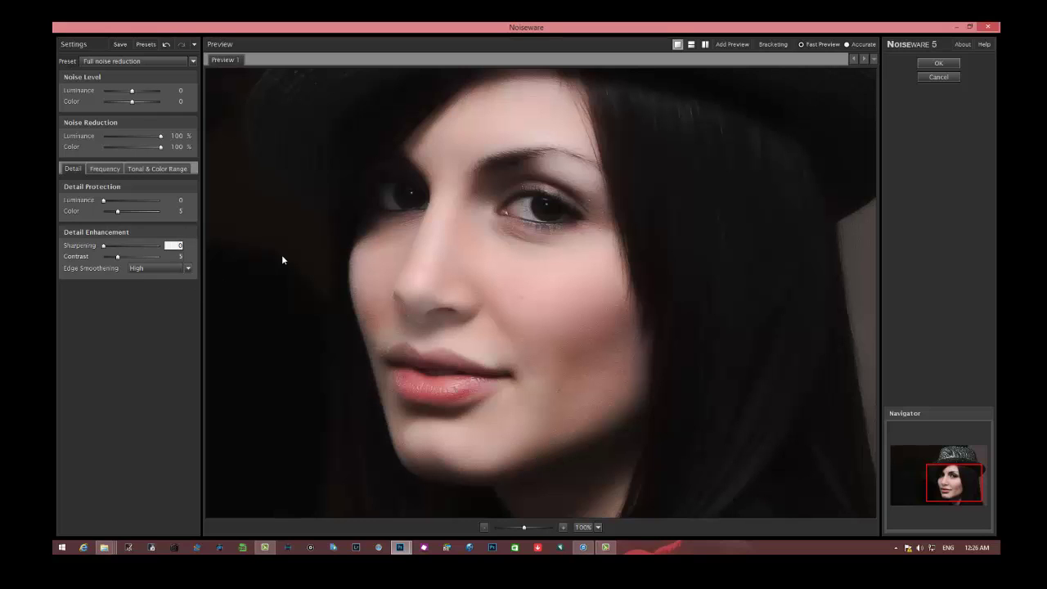
key(Tab)
text(6)
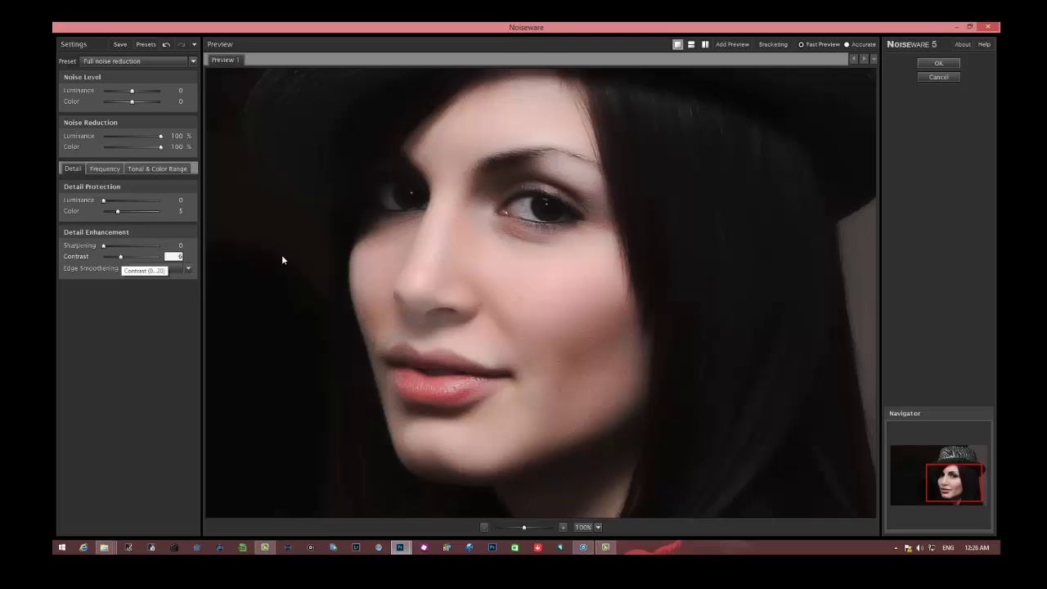
key(Return)
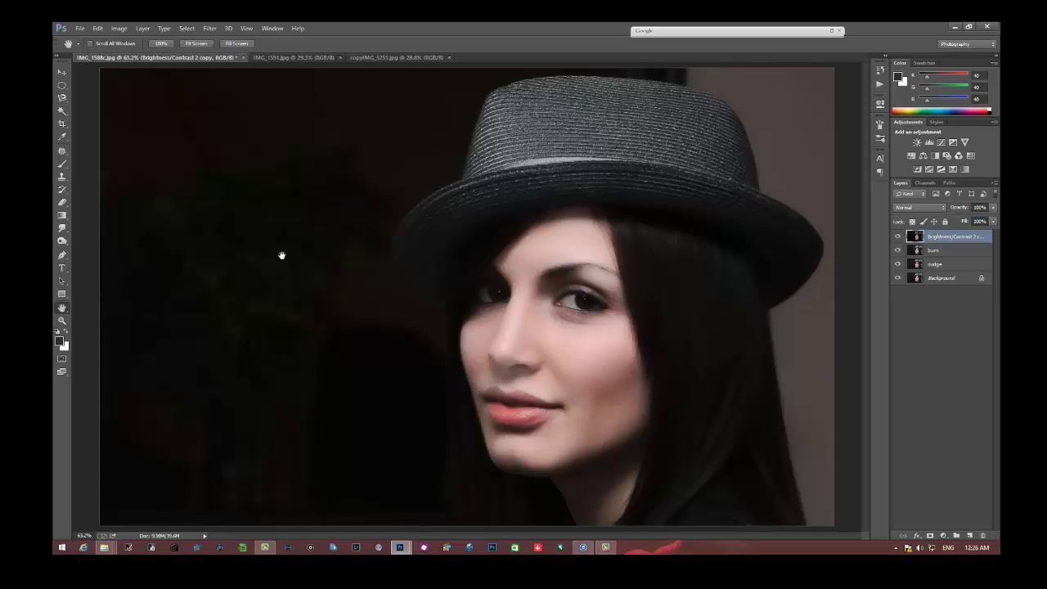
key(ctrl+comma)
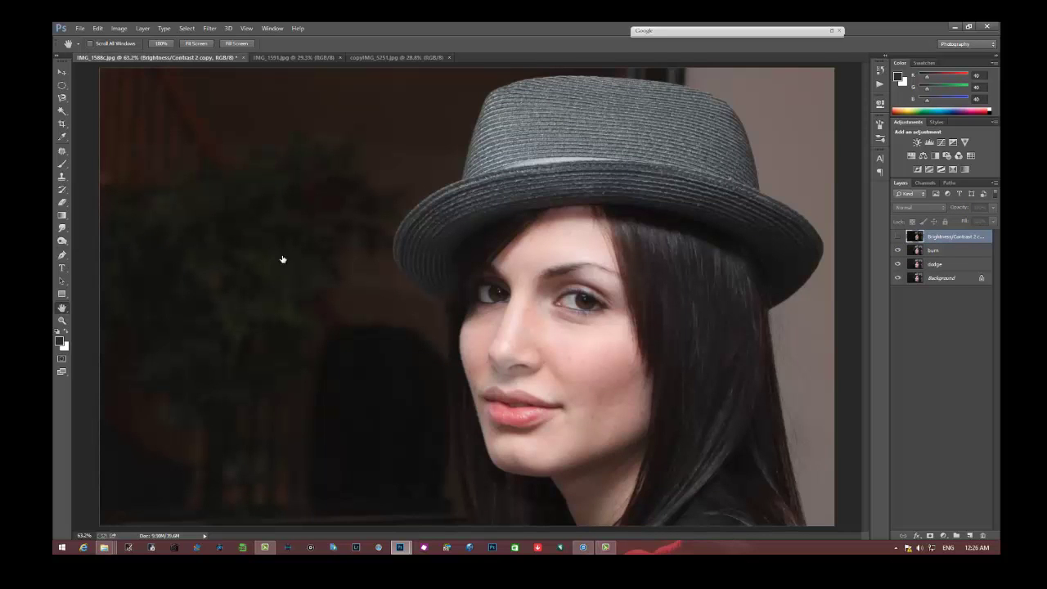
key(ctrl+comma)
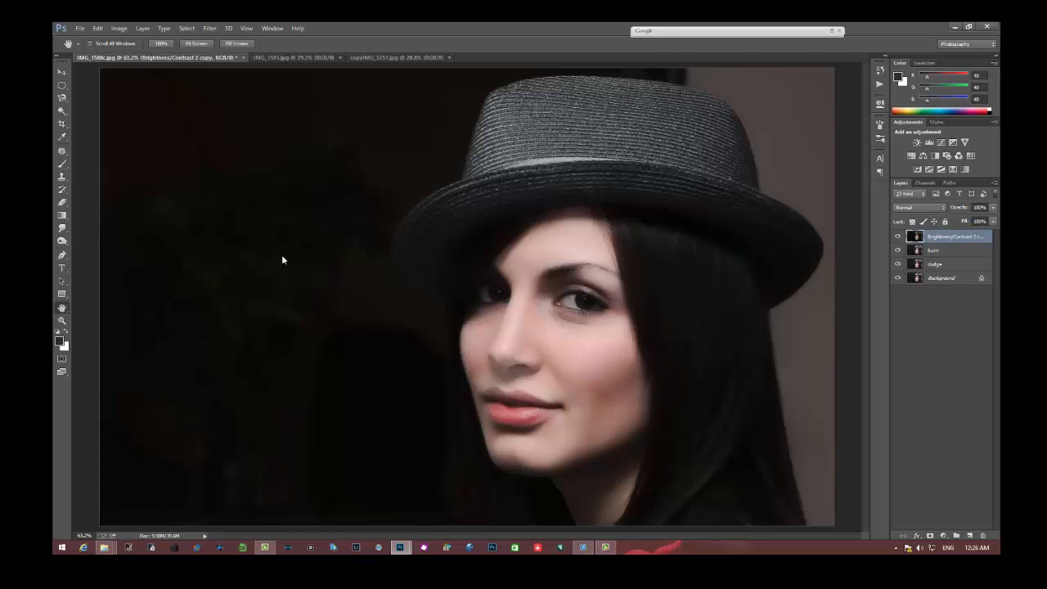
key(alt)
key(Left)
key(Left)
key(Down)
key(Right)
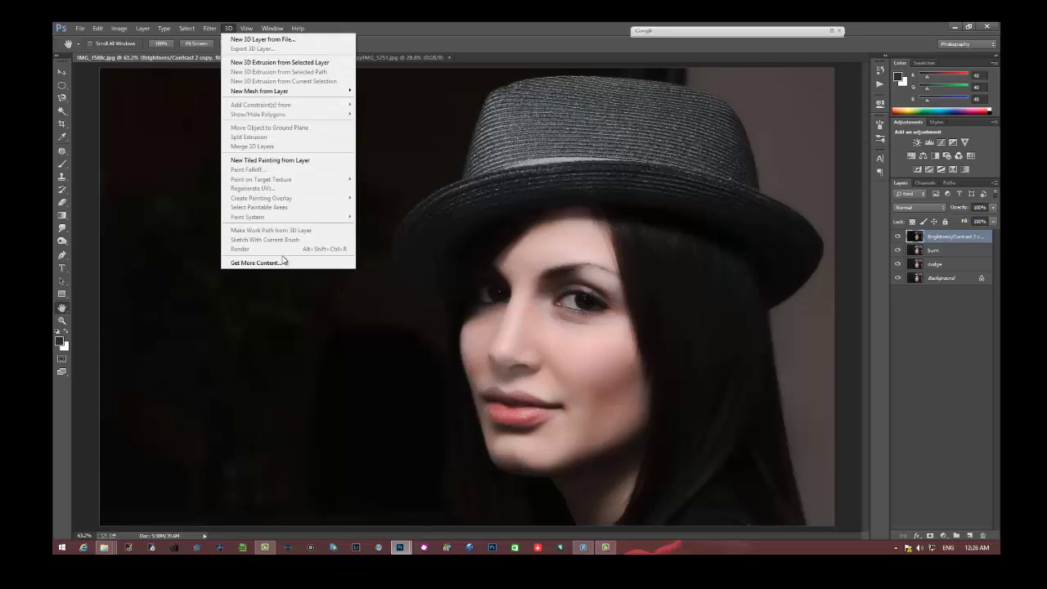
key(Left)
key(Up)
key(Up)
key(Up)
key(Up)
key(Right)
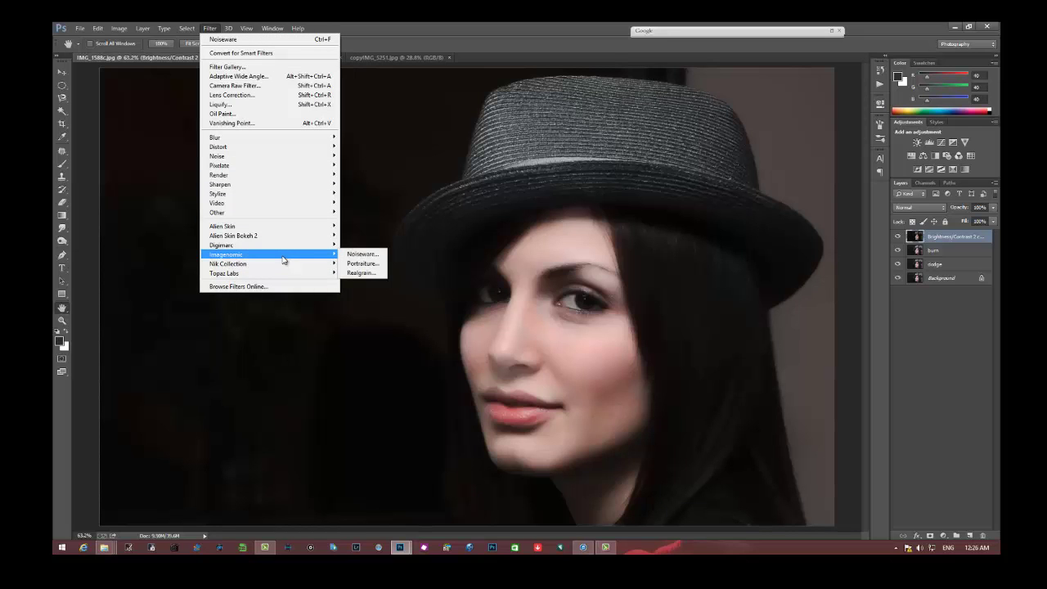
key(Down)
key(Up)
key(Return)
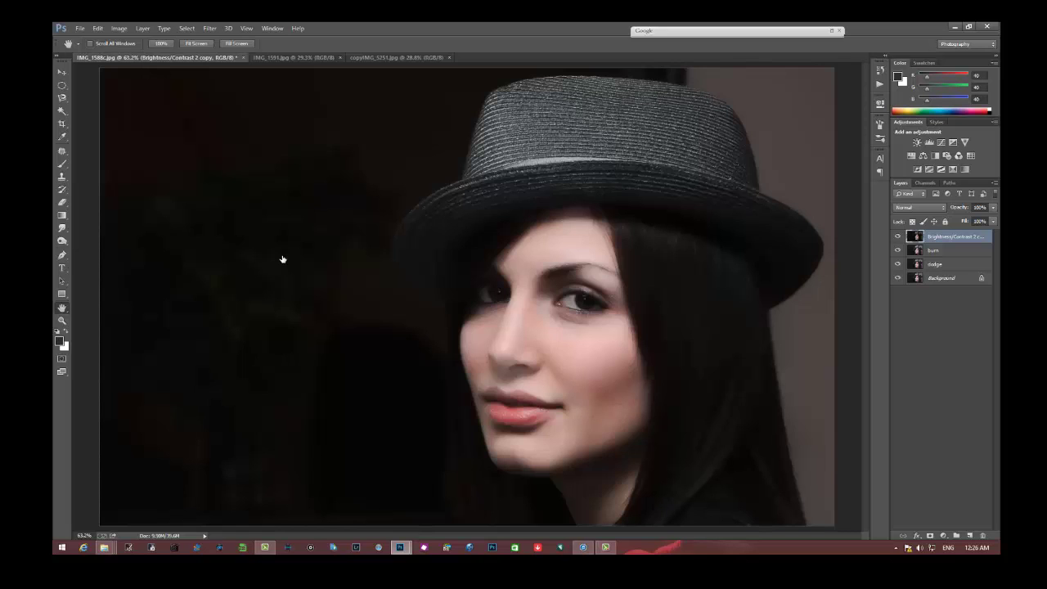
key(ctrl+comma)
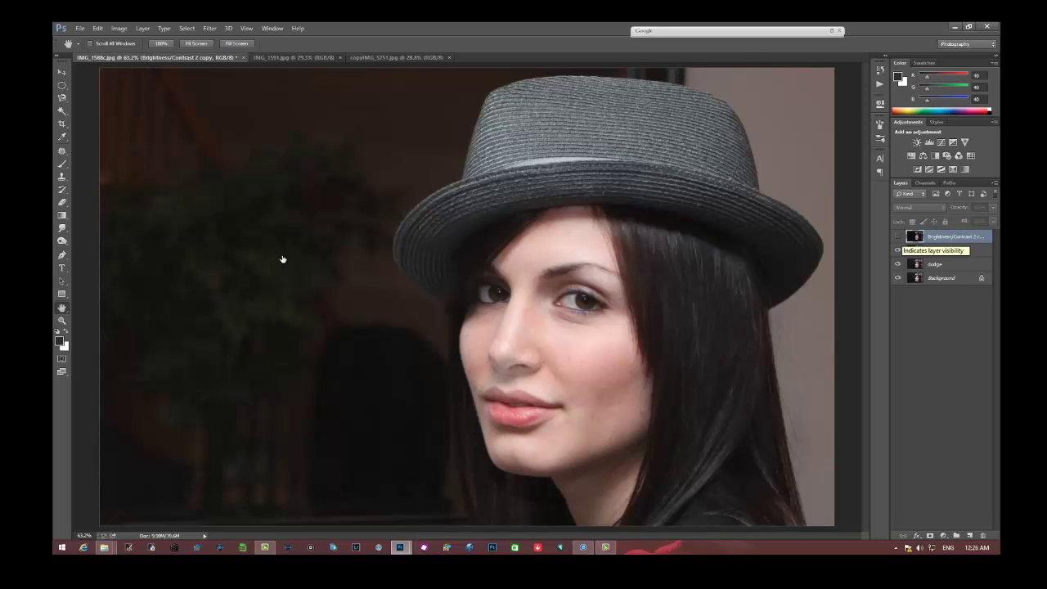
key(ctrl+comma)
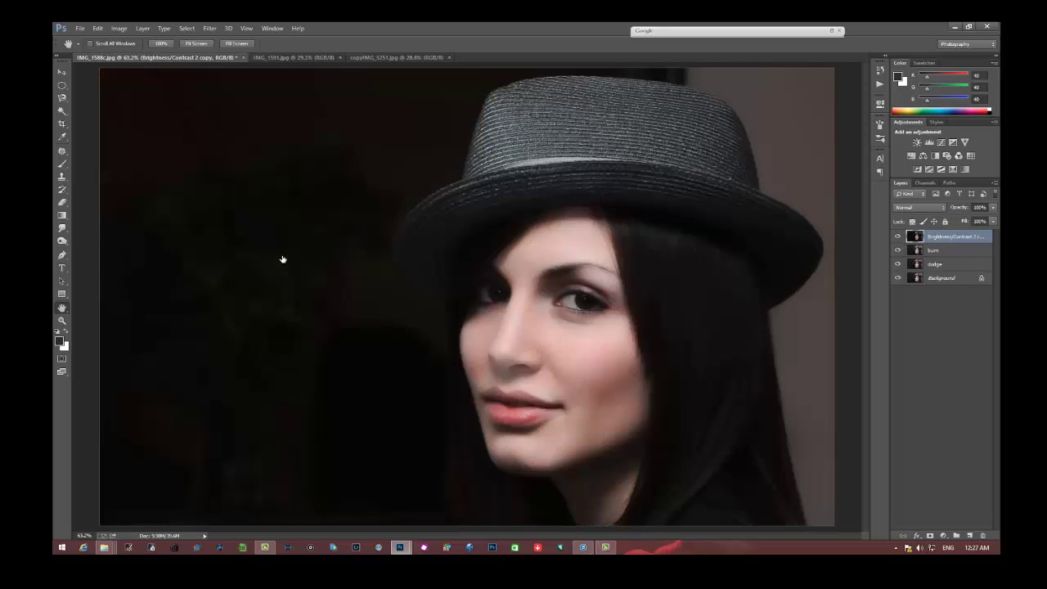